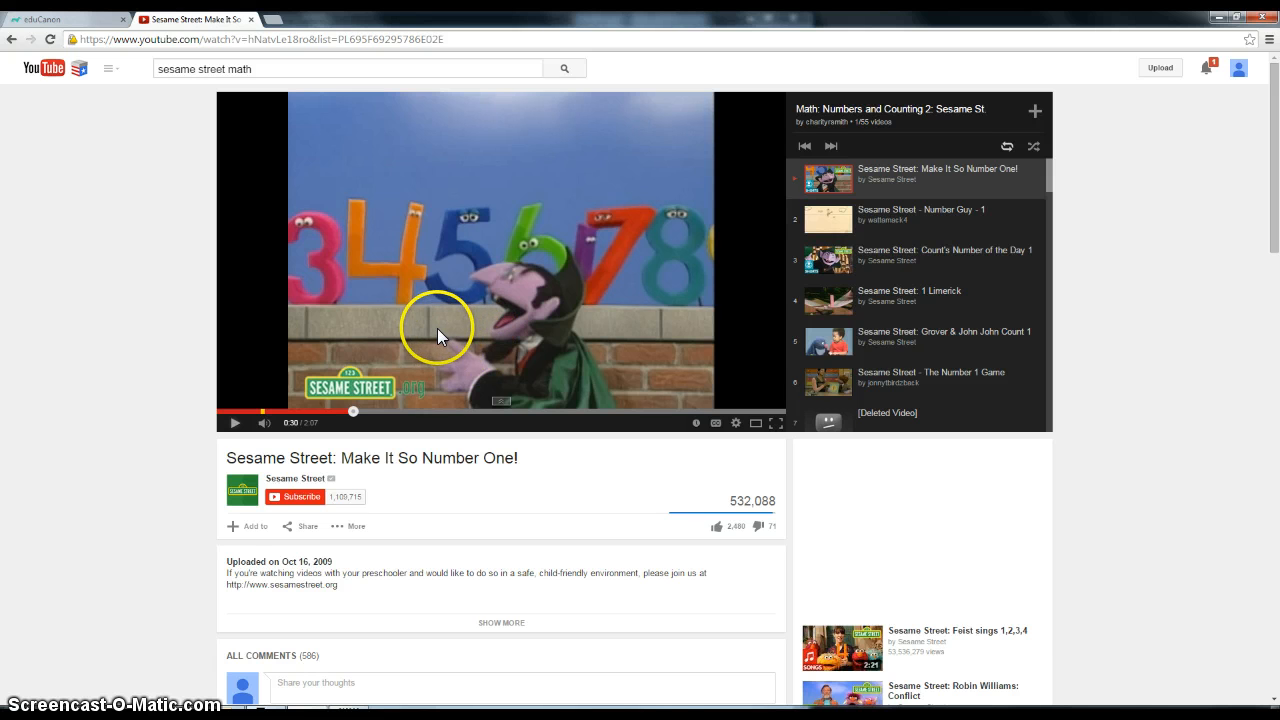
# - Switch to the eduCanon site, sign in with the Google account and dismiss the profile tip
pyautogui.click(88, 19)
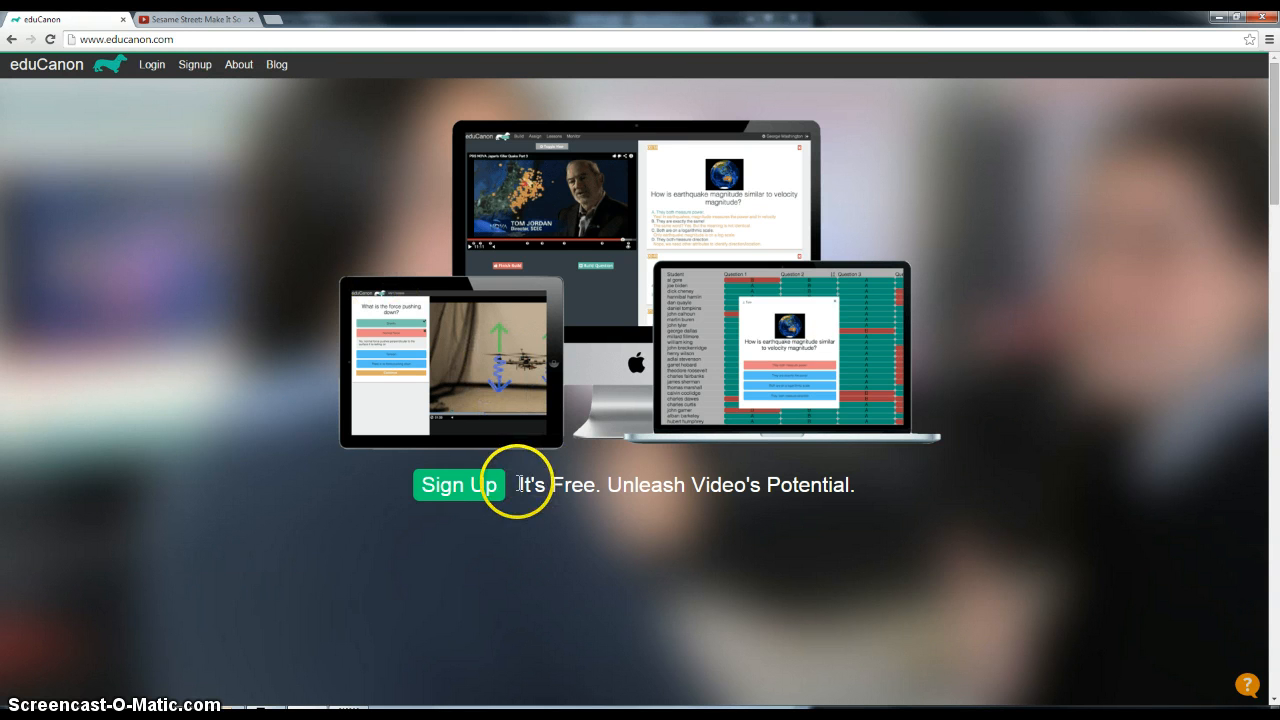
pyautogui.moveTo(519, 484); pyautogui.dragTo(601, 487)
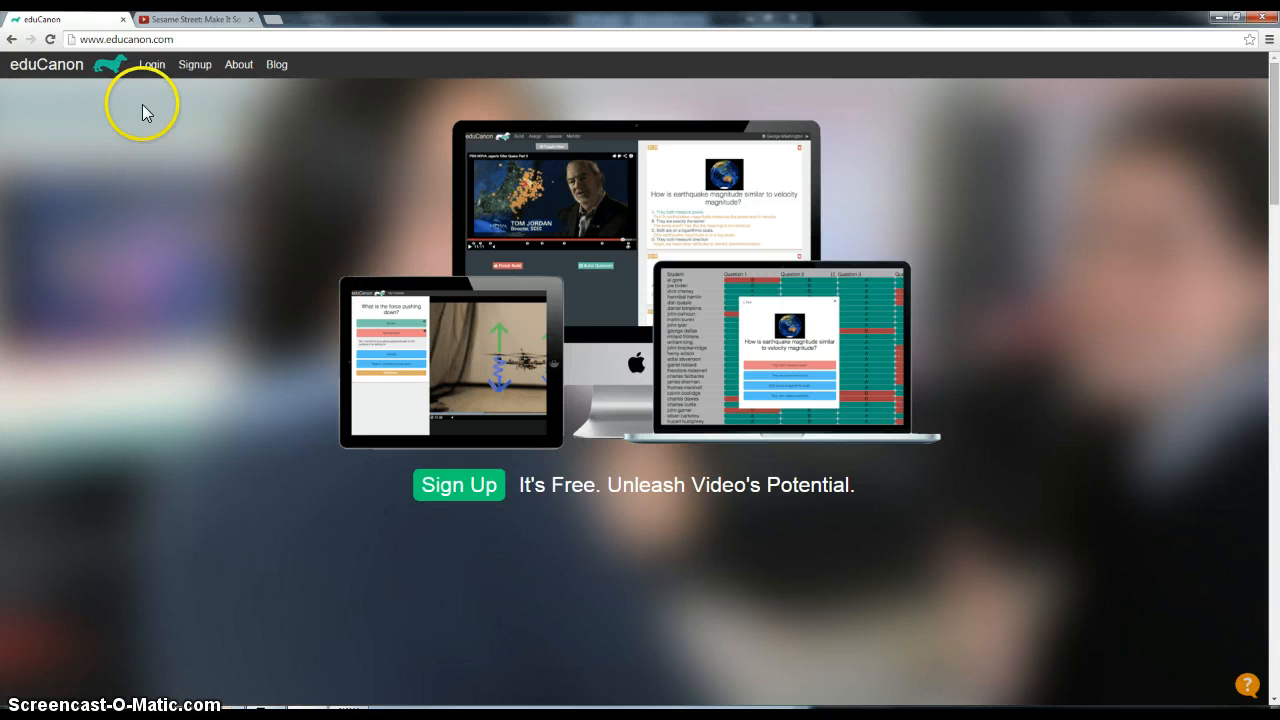
pyautogui.click(143, 68)
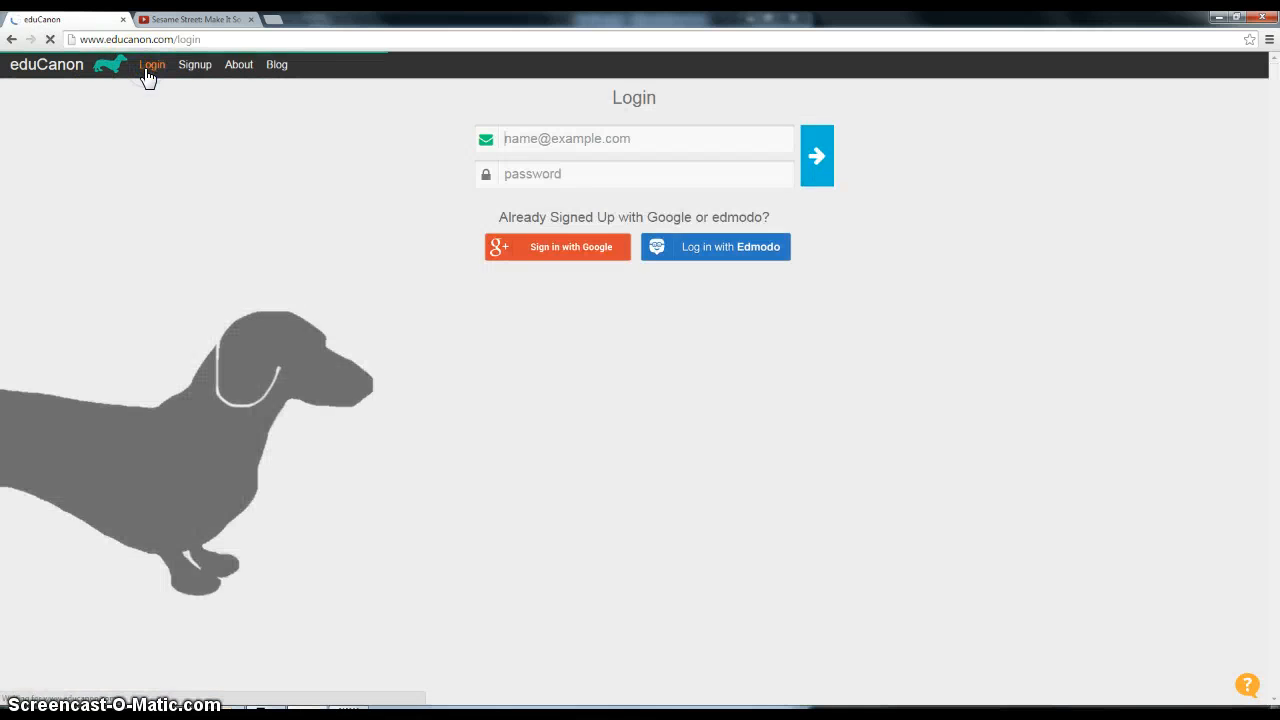
pyautogui.click(579, 256)
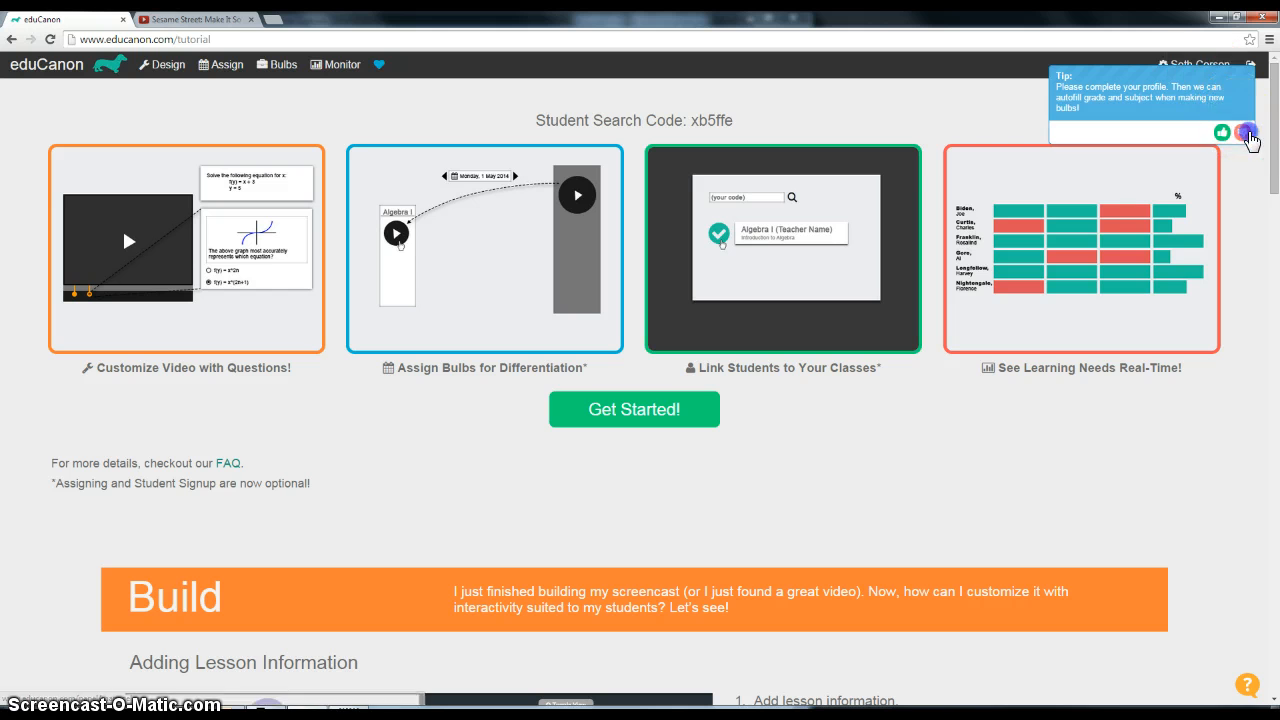
pyautogui.click(1246, 133)
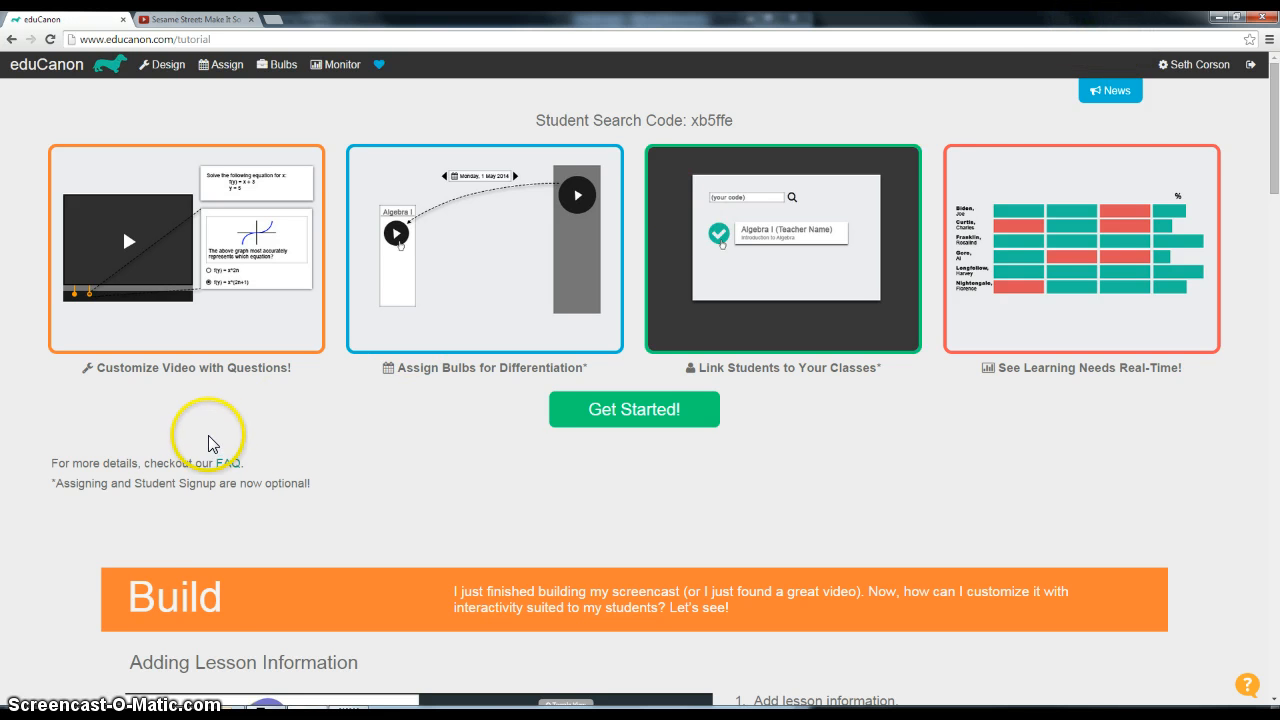
# - Look through the tutorial page's instructions on building lessons, adding questions and assigning lessons
pyautogui.scroll(-1, 207, 443)
pyautogui.scroll(-4, 214, 378)
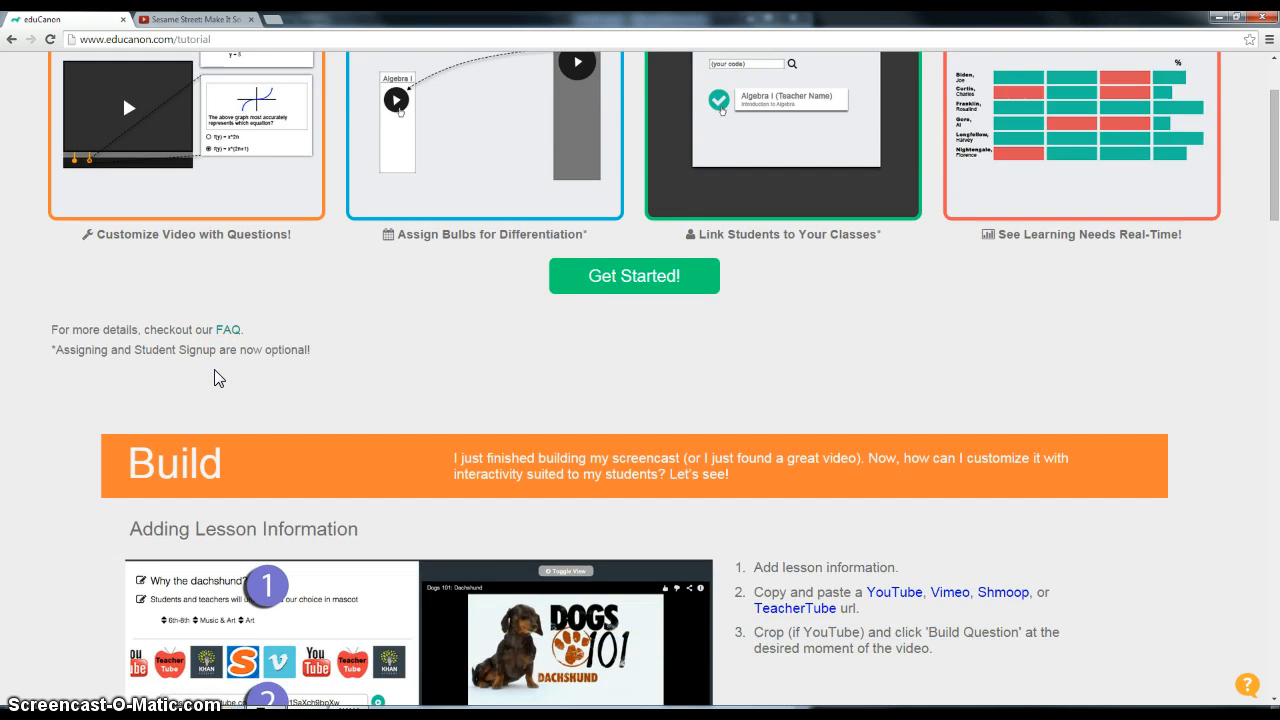
pyautogui.scroll(-1, 214, 375)
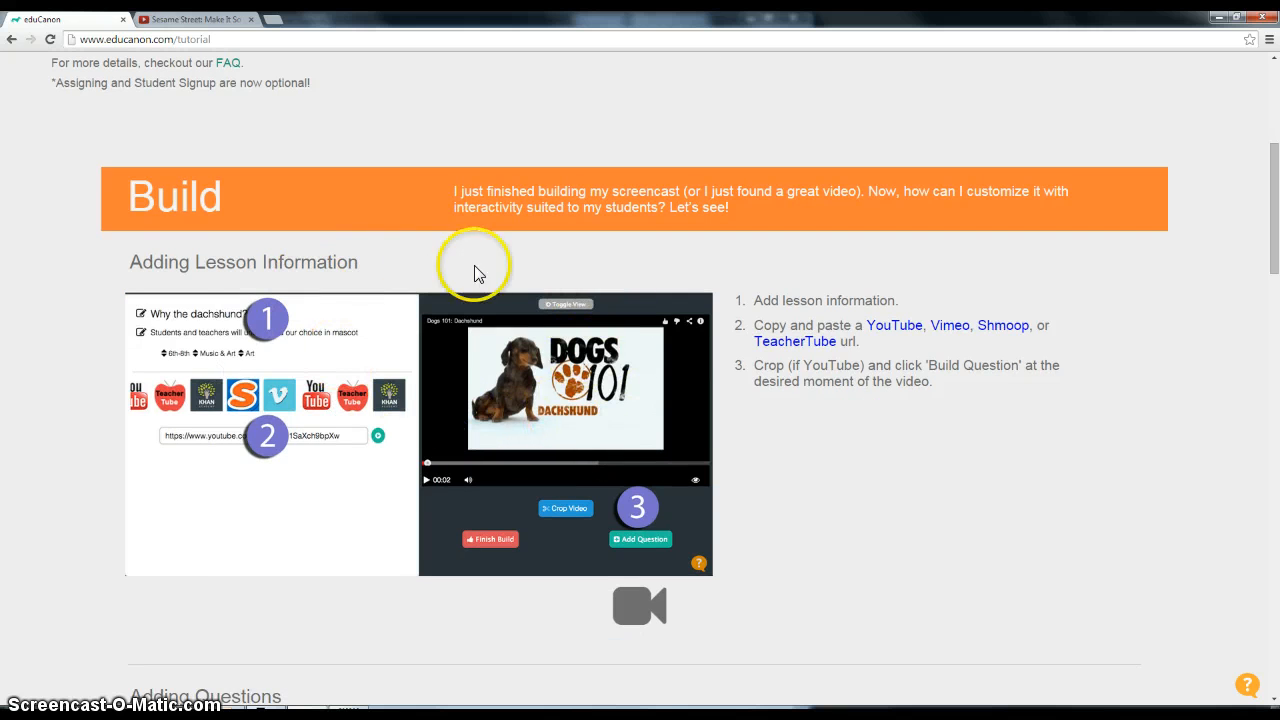
pyautogui.scroll(-4, 251, 366)
pyautogui.scroll(-7, 245, 366)
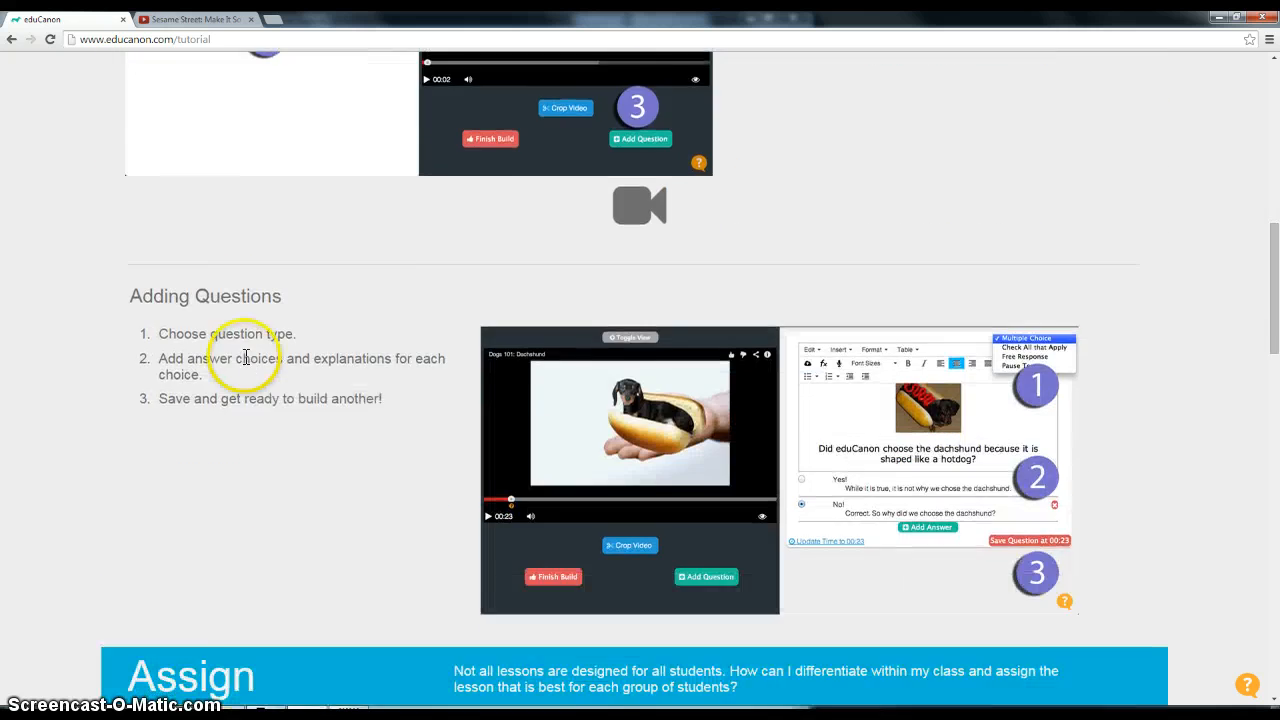
pyautogui.scroll(-1, 237, 543)
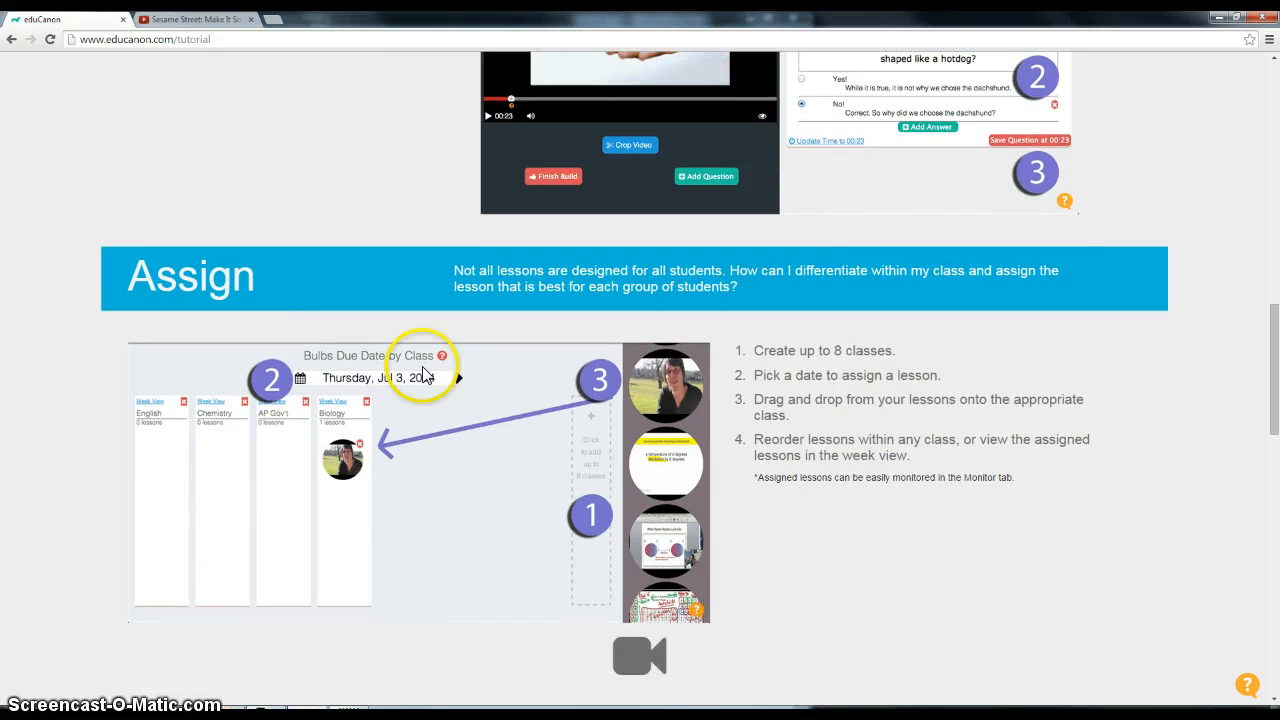
pyautogui.moveTo(1277, 384); pyautogui.dragTo(1276, 112)
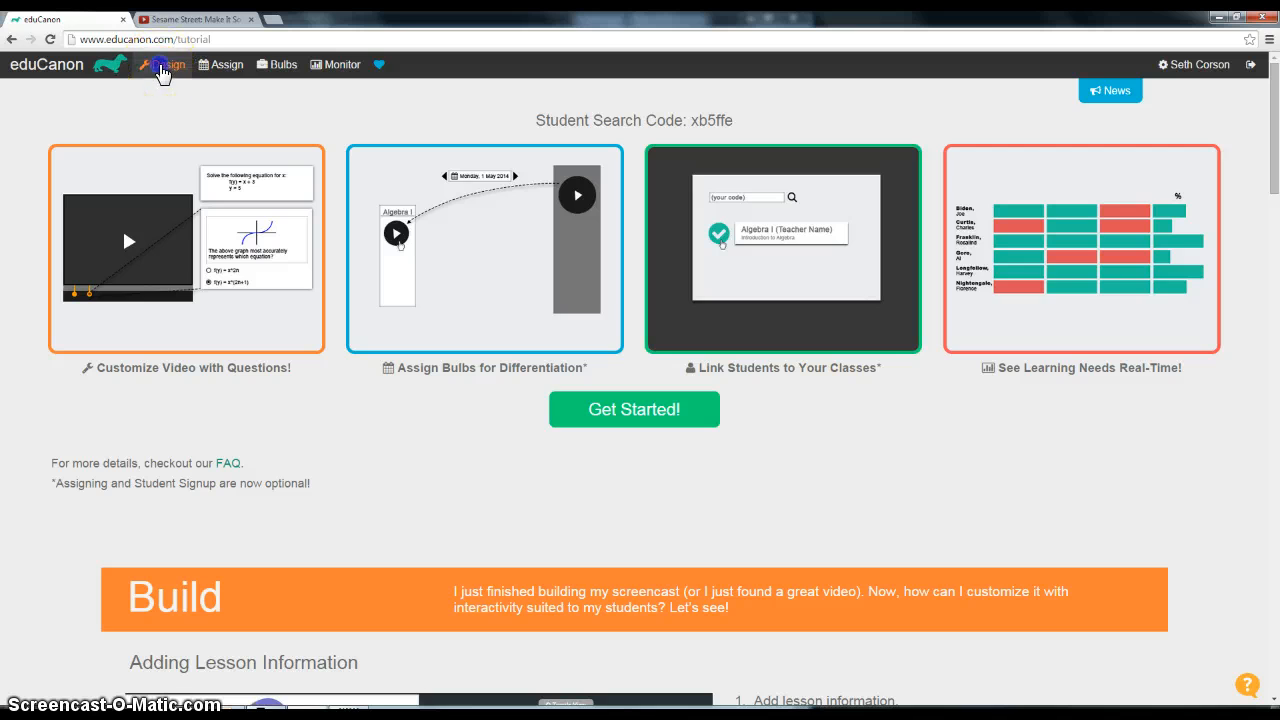
# - Start a new lesson design and load the YouTube video "Sesame Street: Make It So Number One!" from its copied URL
pyautogui.click(163, 68)
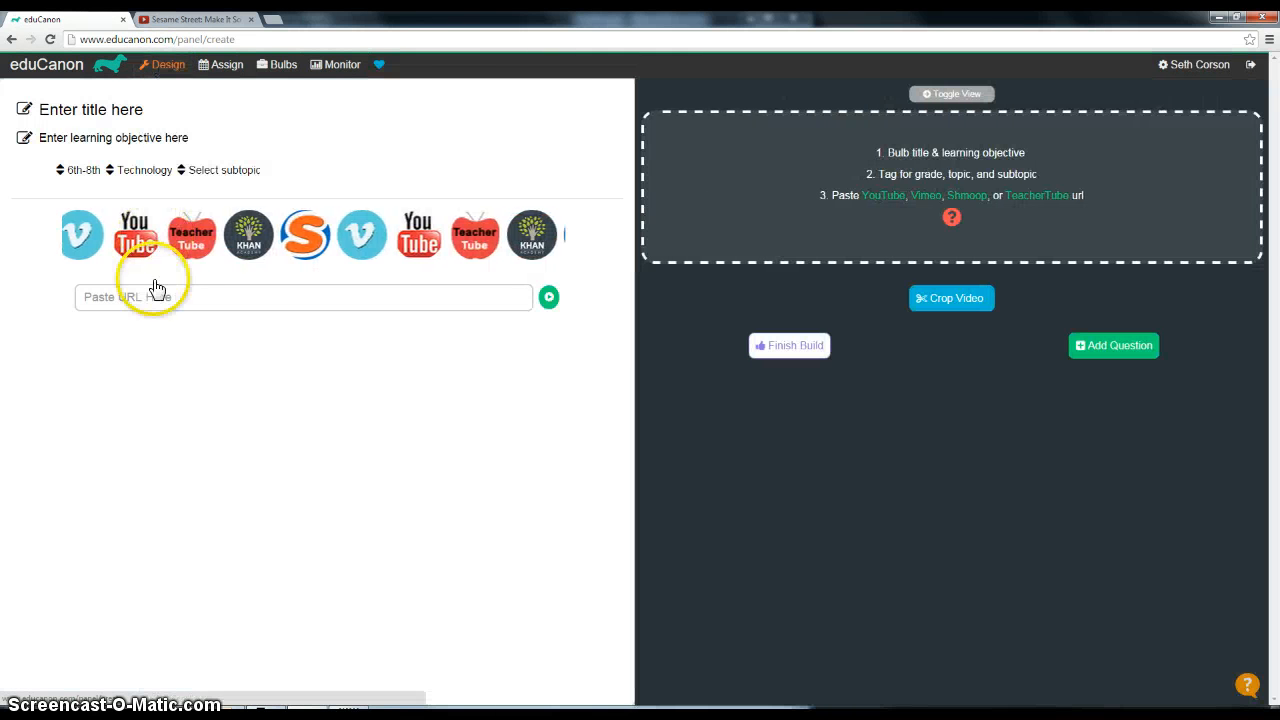
pyautogui.click(210, 19)
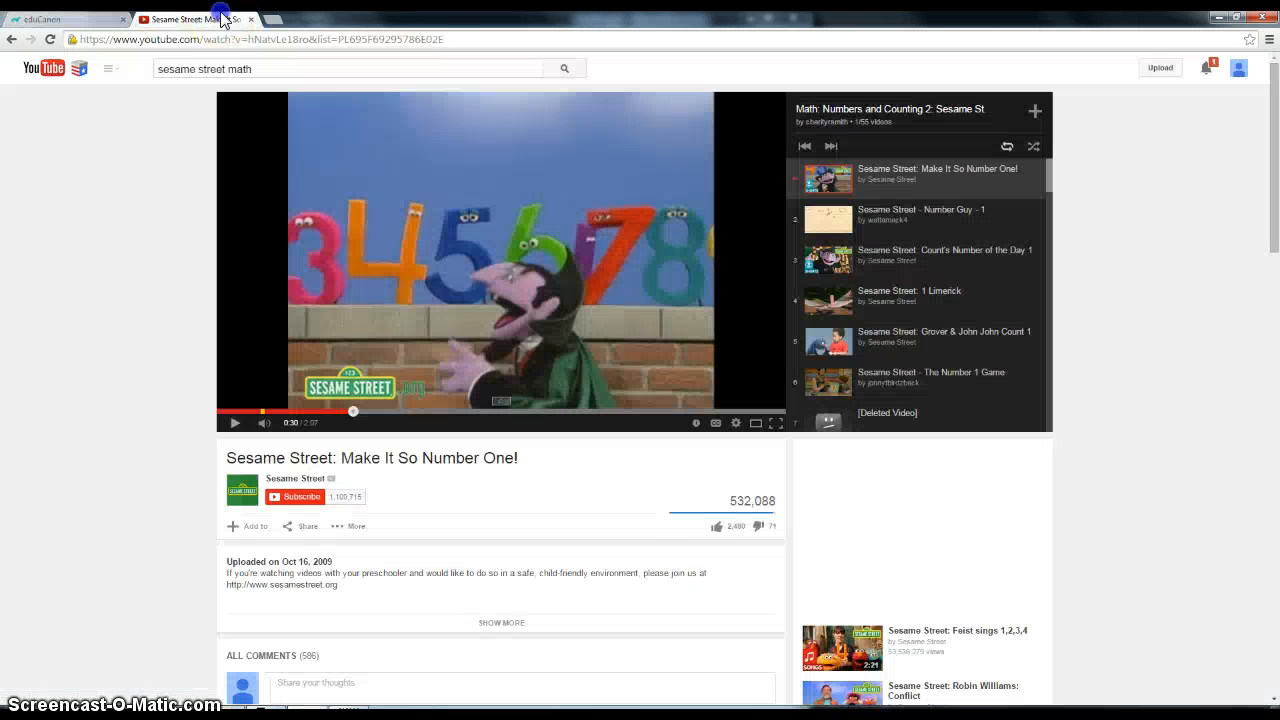
pyautogui.click(287, 38)
pyautogui.rightClick(287, 38)
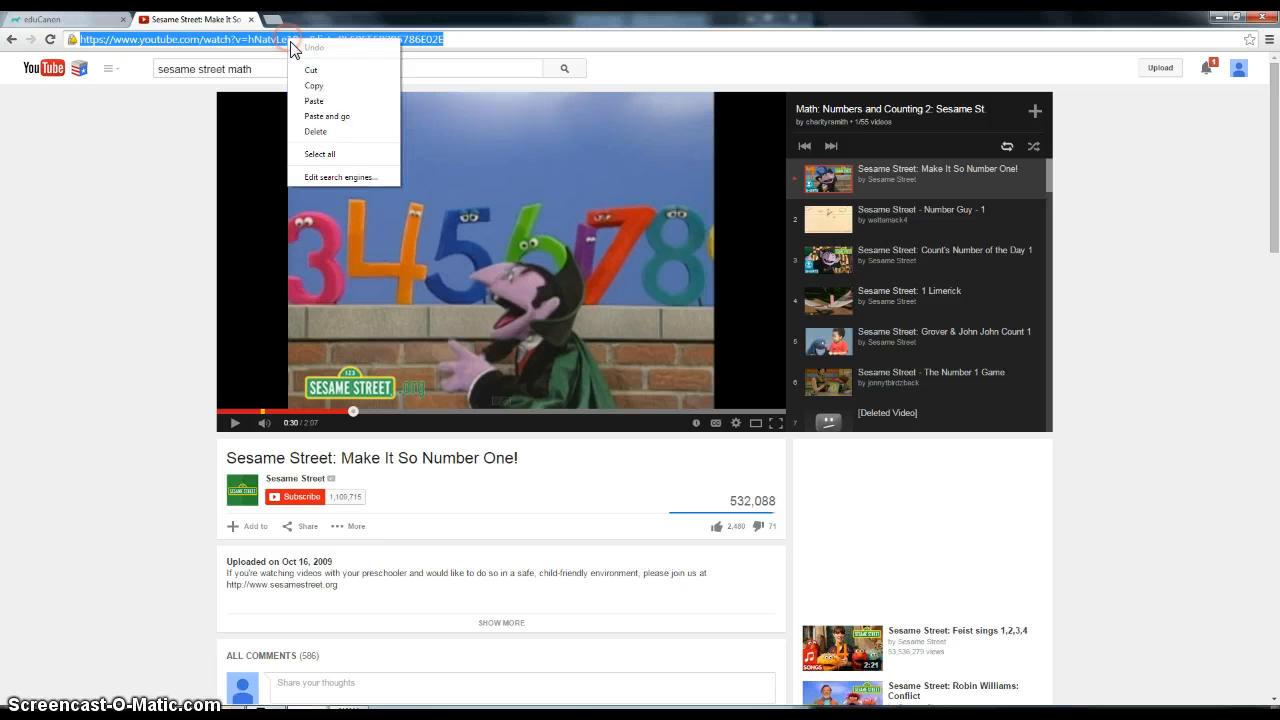
pyautogui.click(314, 85)
pyautogui.click(60, 19)
pyautogui.rightClick(229, 297)
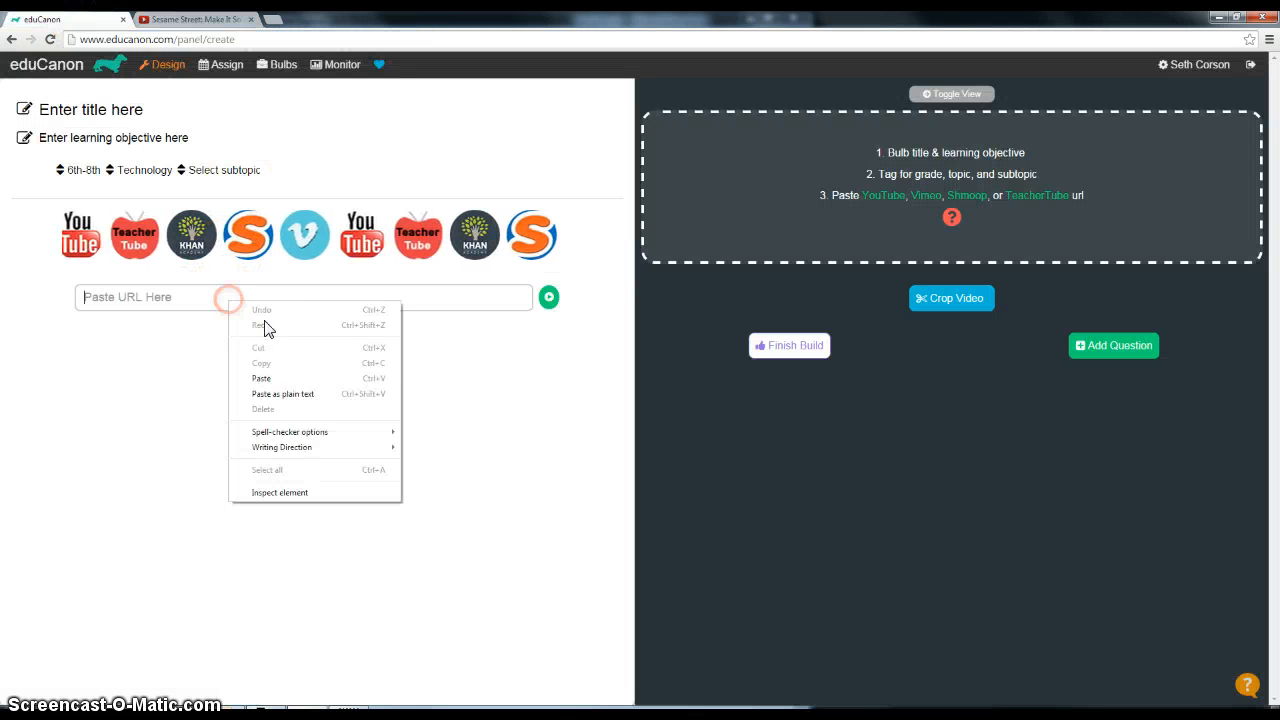
pyautogui.click(298, 377)
pyautogui.click(548, 298)
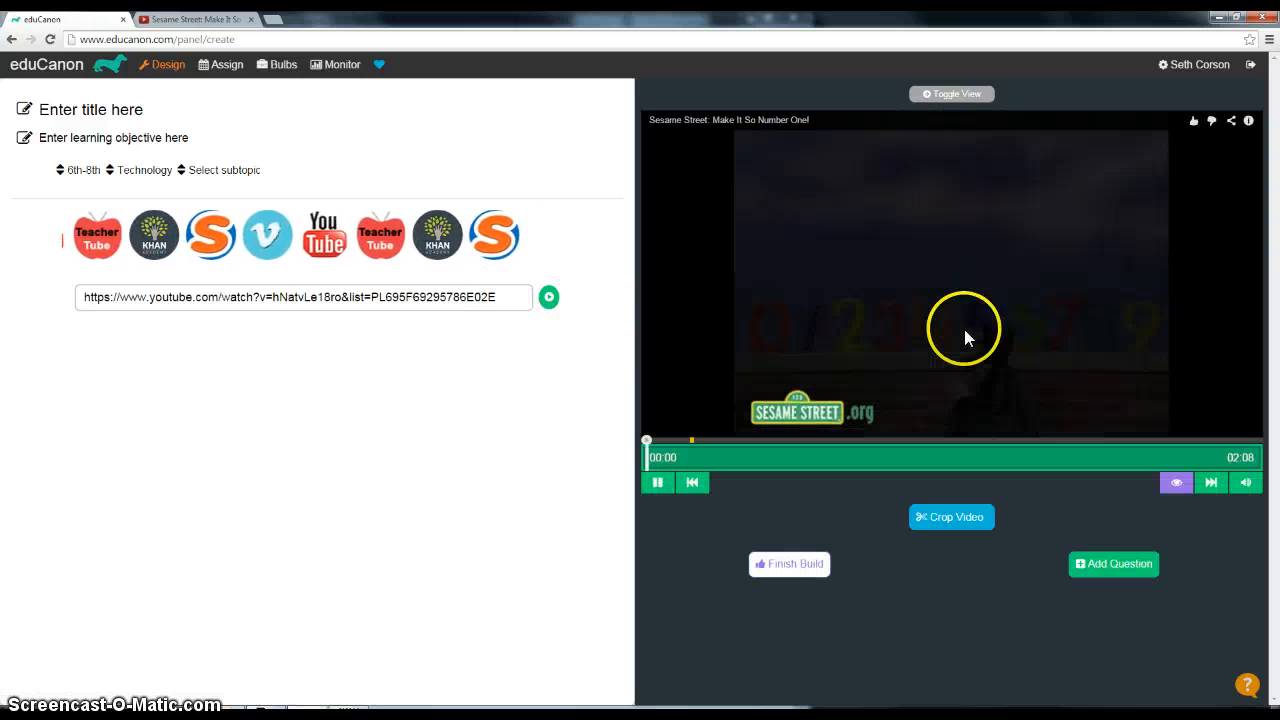
# - Pause the loaded video and crop it to the section from 0:13 to 0:34
pyautogui.click(654, 484)
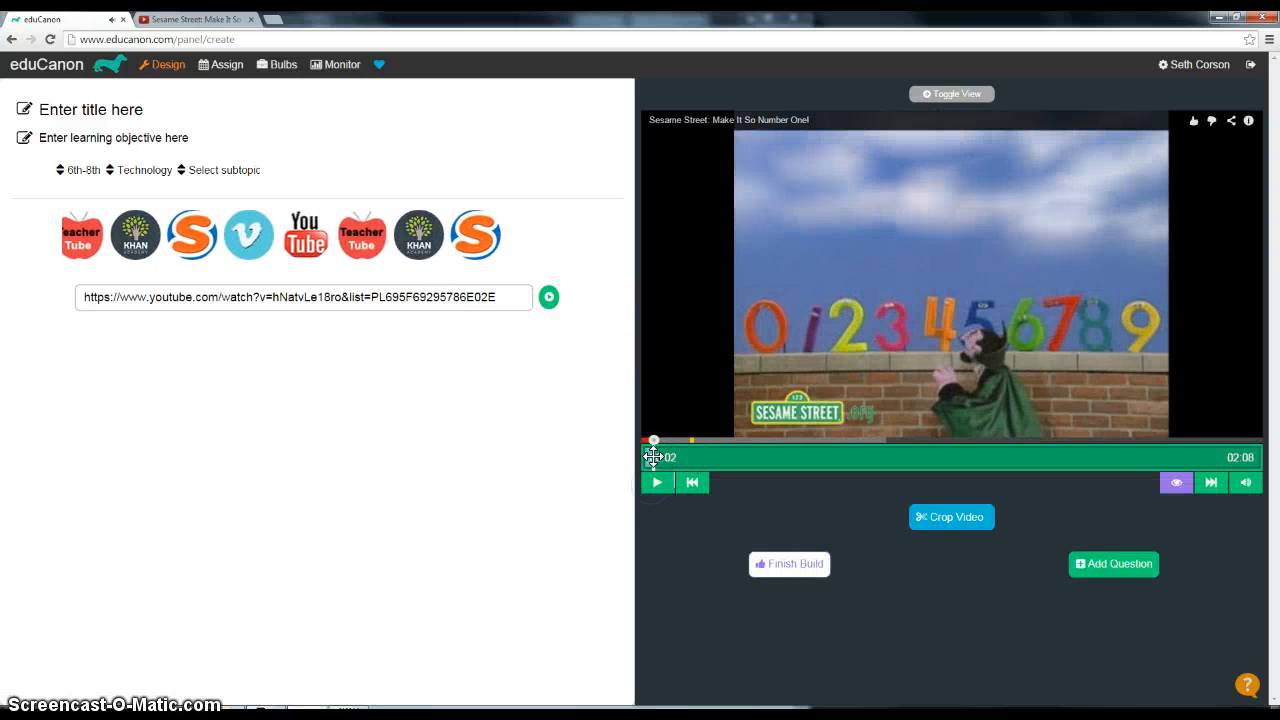
pyautogui.moveTo(651, 442); pyautogui.dragTo(670, 442)
pyautogui.click(951, 517)
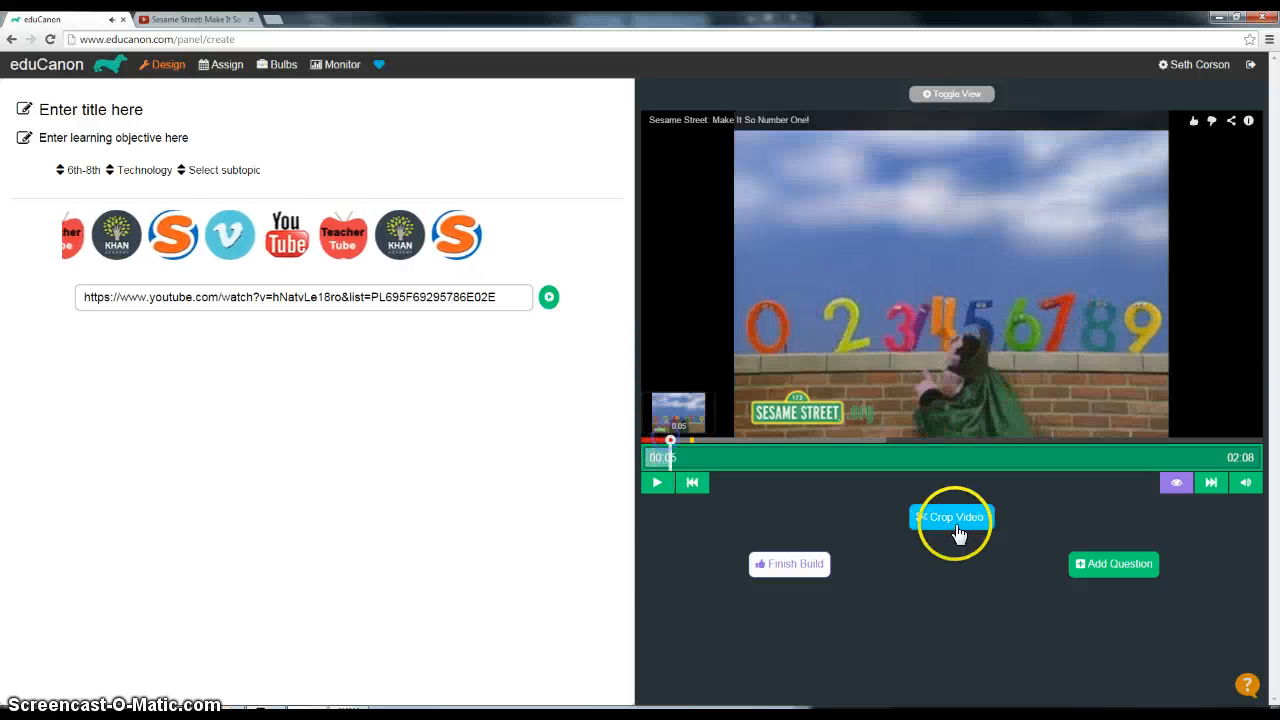
pyautogui.moveTo(655, 546); pyautogui.dragTo(727, 544)
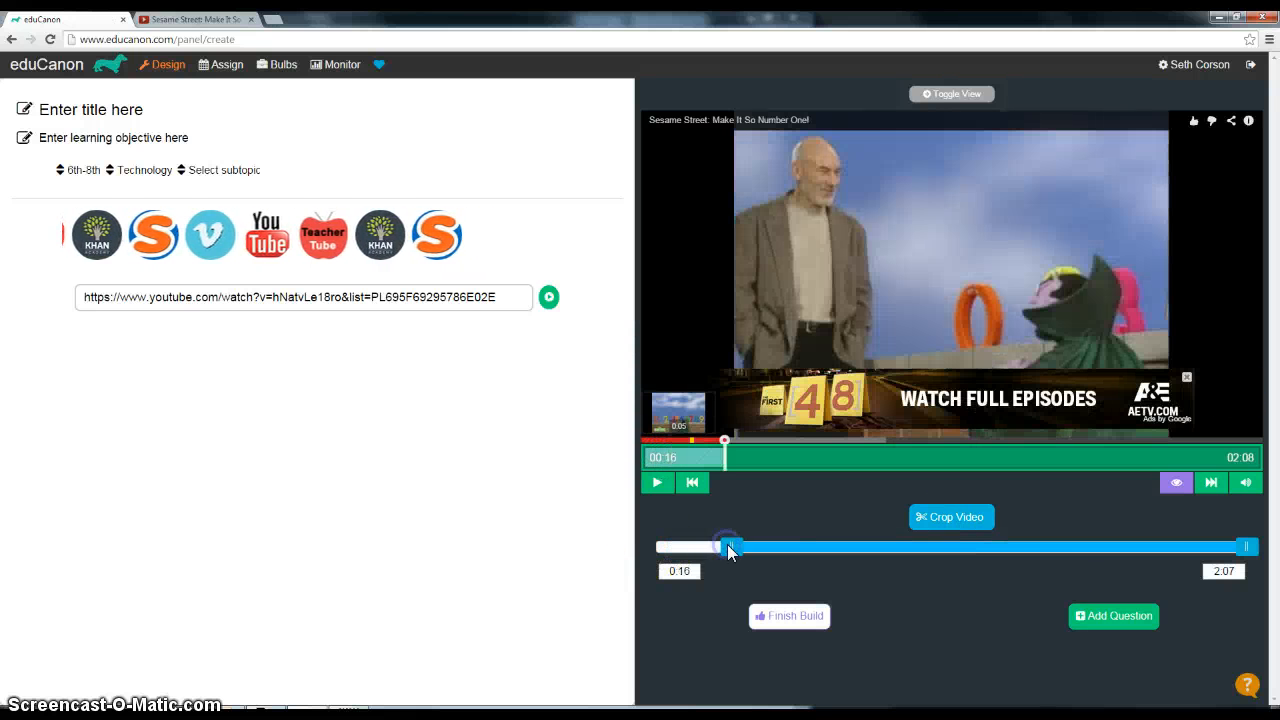
pyautogui.moveTo(1250, 547); pyautogui.dragTo(782, 546)
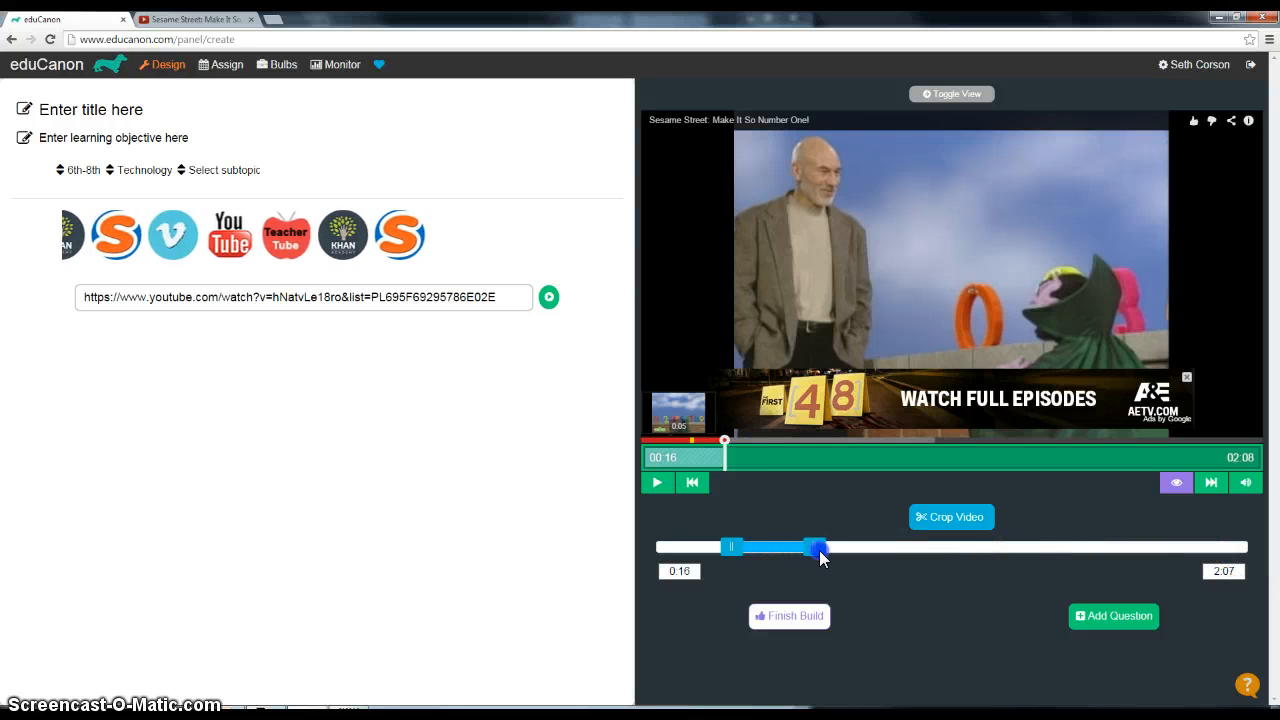
pyautogui.click(955, 517)
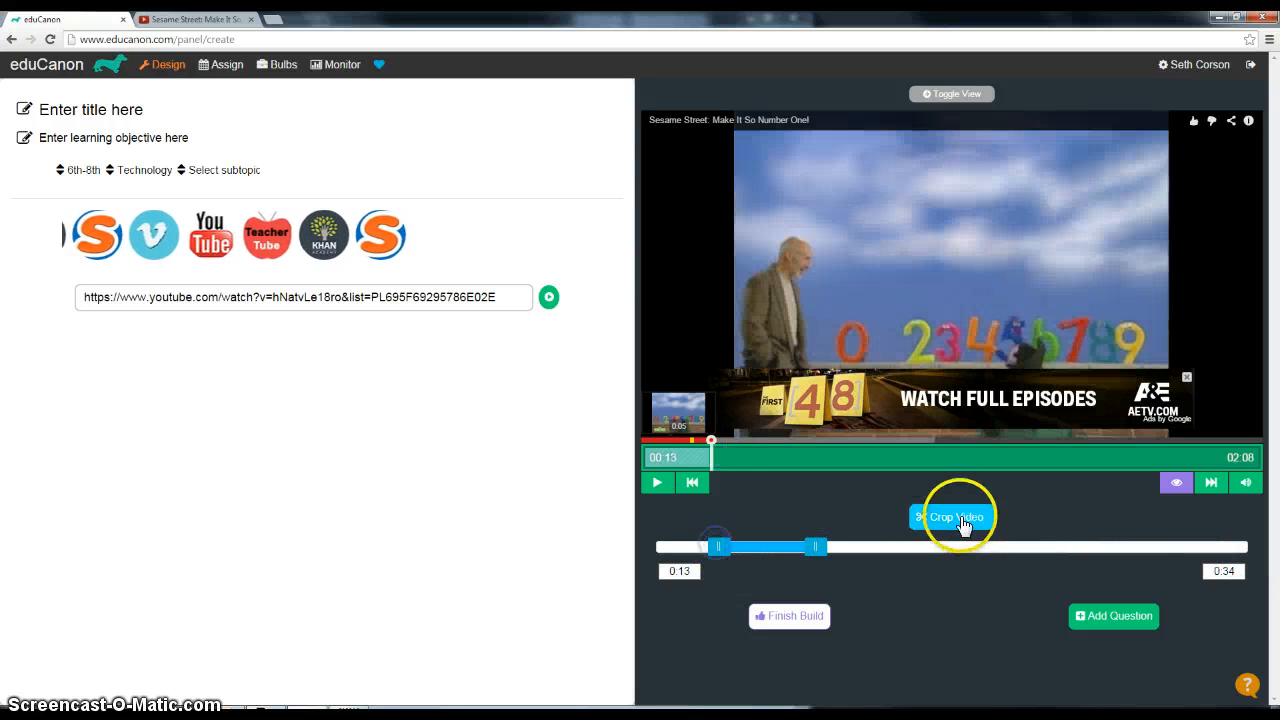
# - Play the video, pause it at 0:24 and try to add a question there
pyautogui.click(720, 458)
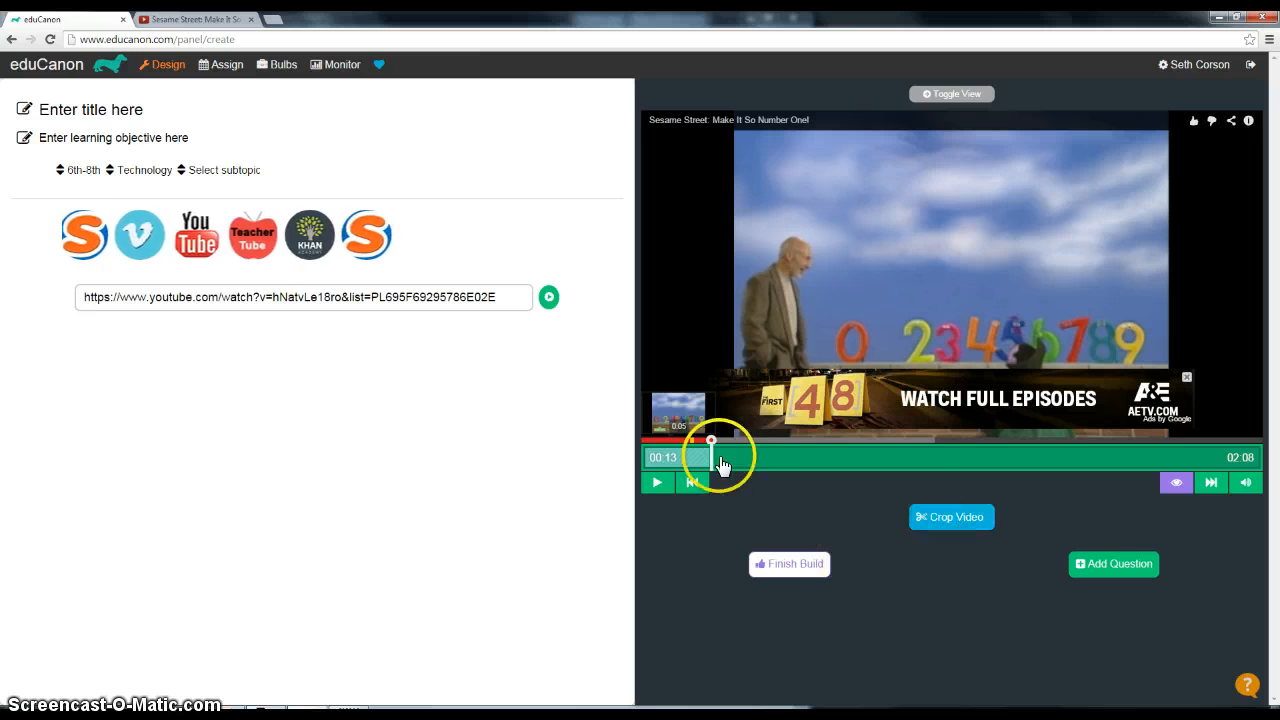
pyautogui.click(657, 482)
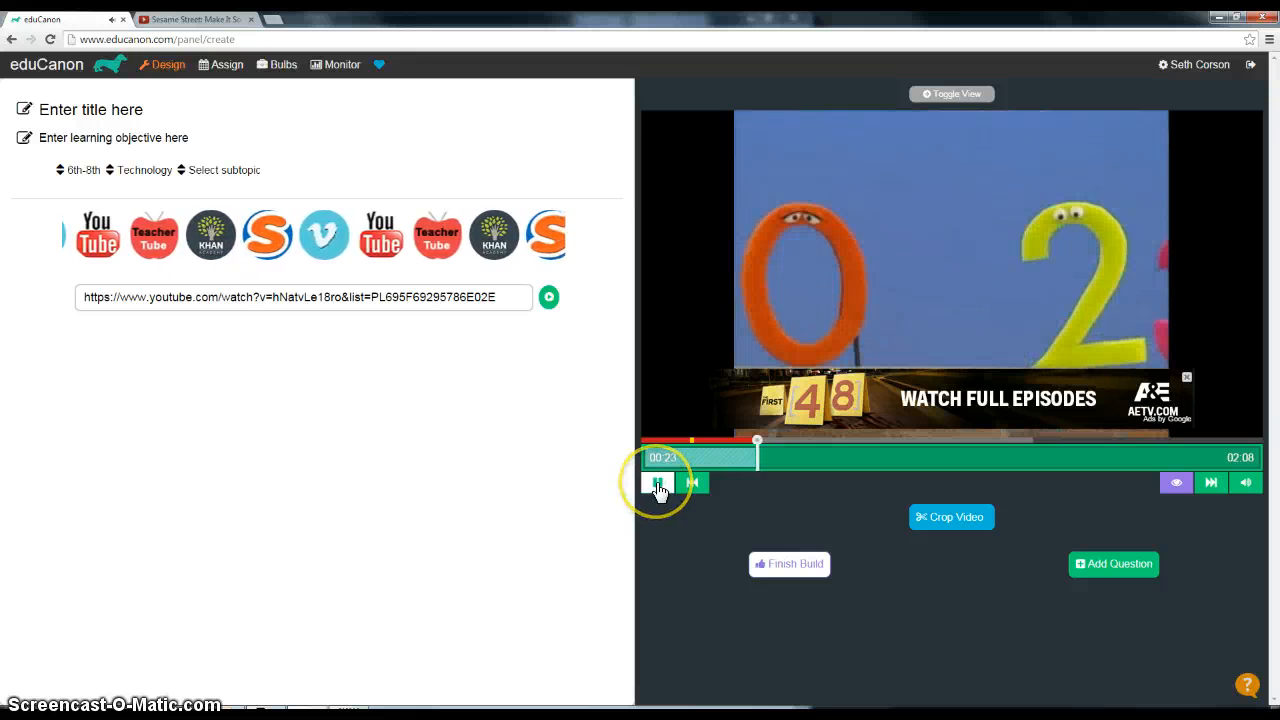
pyautogui.click(658, 484)
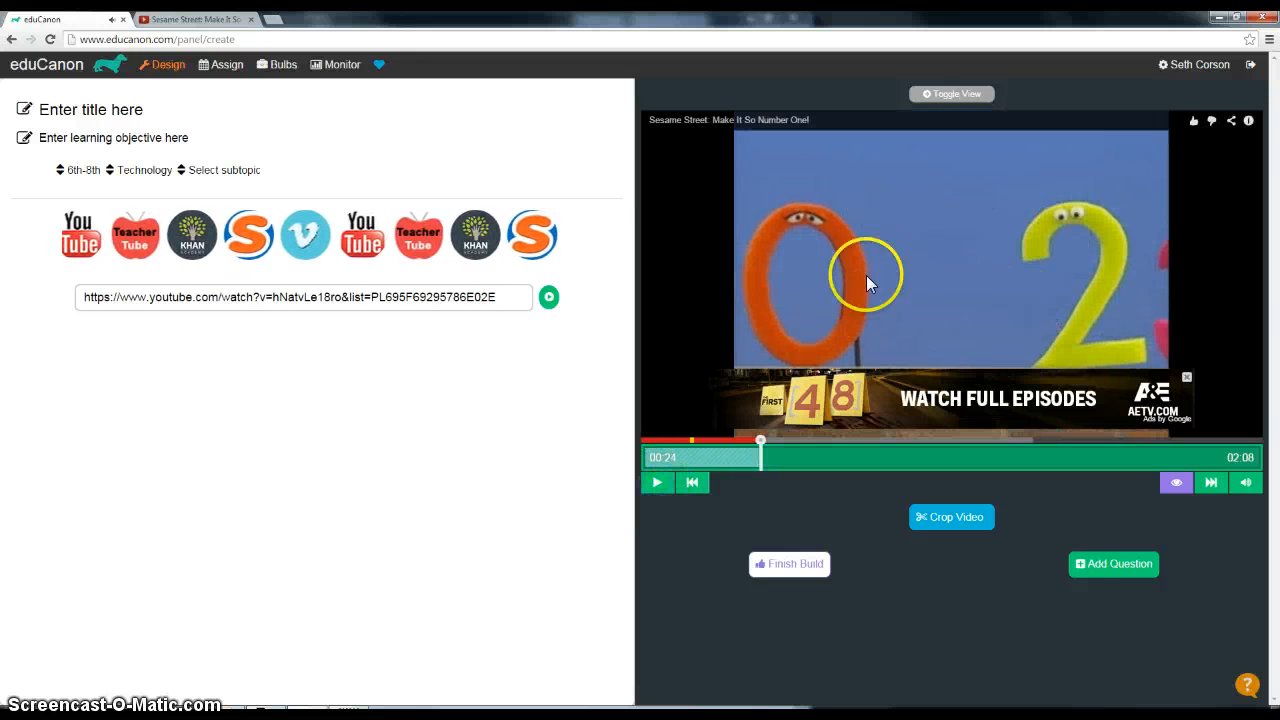
pyautogui.click(1102, 574)
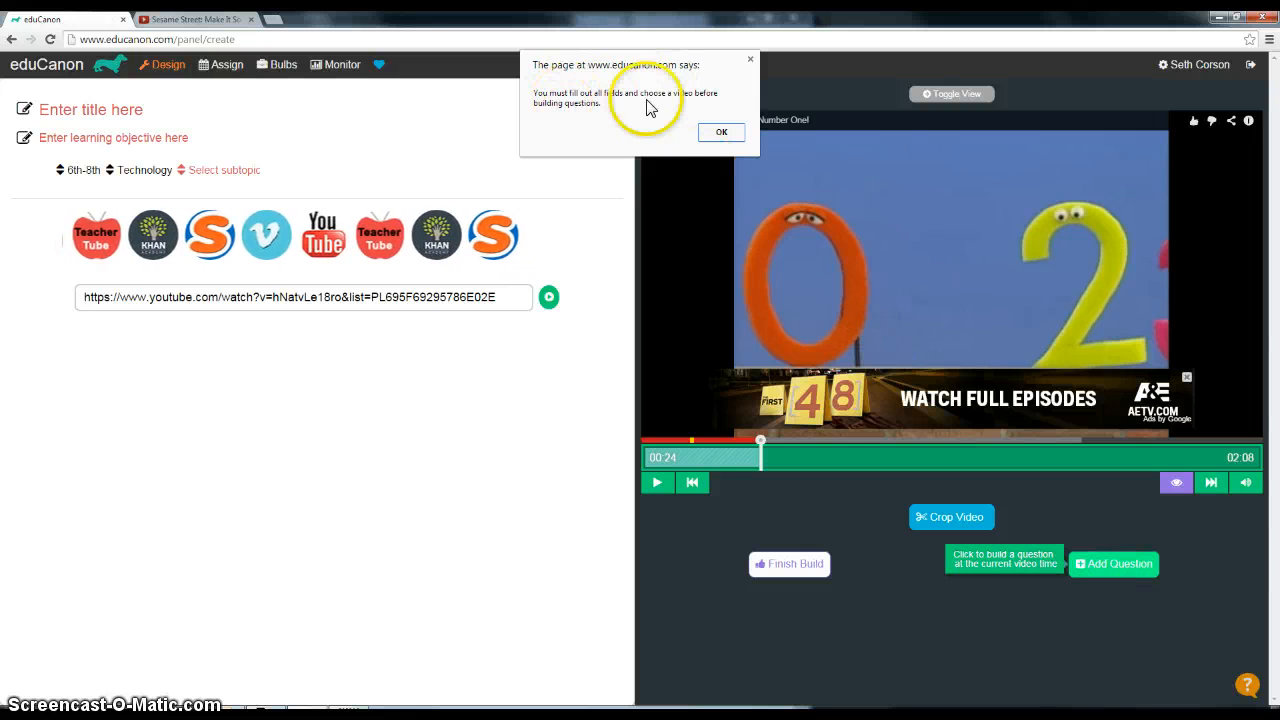
pyautogui.click(721, 132)
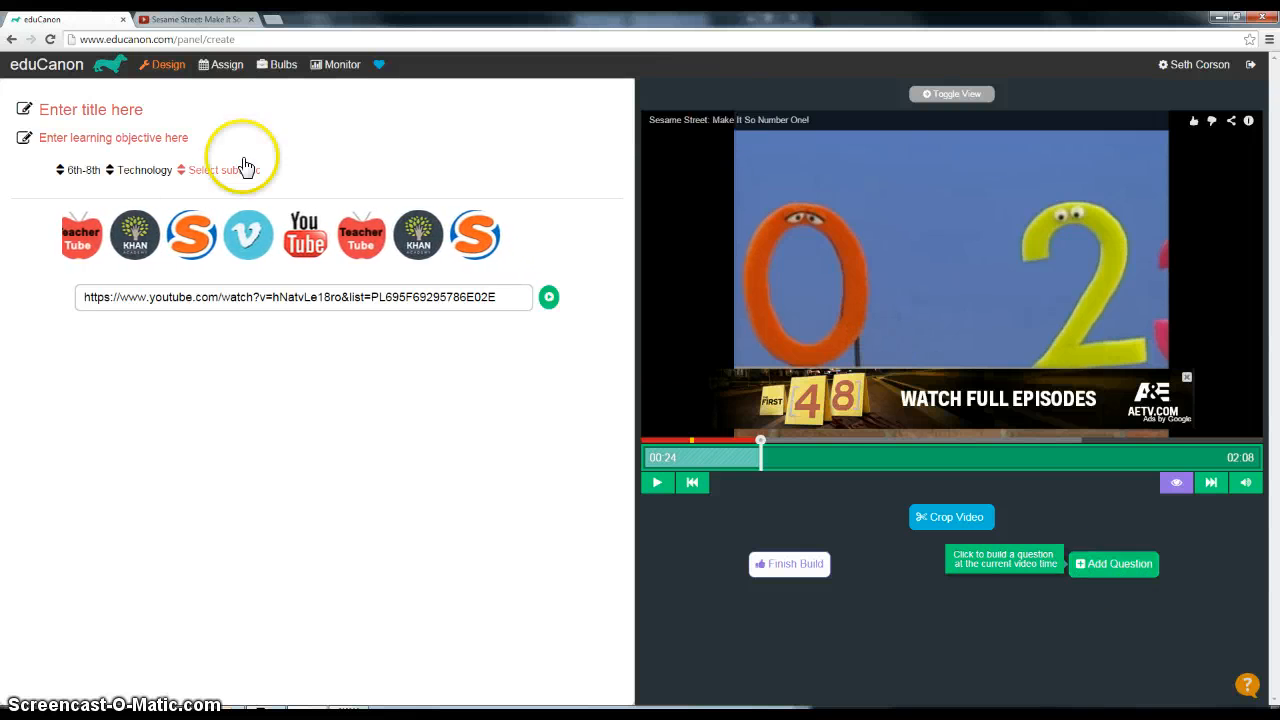
# - Title the lesson "Numbers Video" and enter the learning objective "Practice our numbers"
pyautogui.click(129, 108)
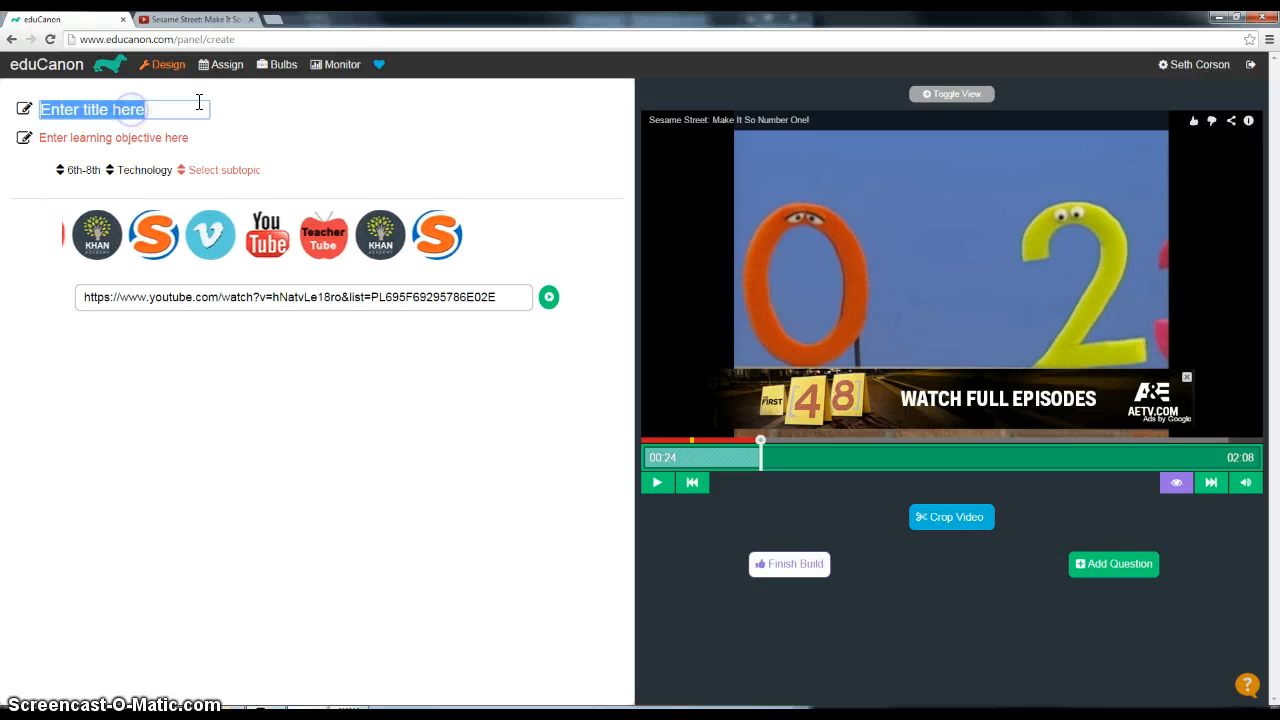
pyautogui.write('Numbers Video')
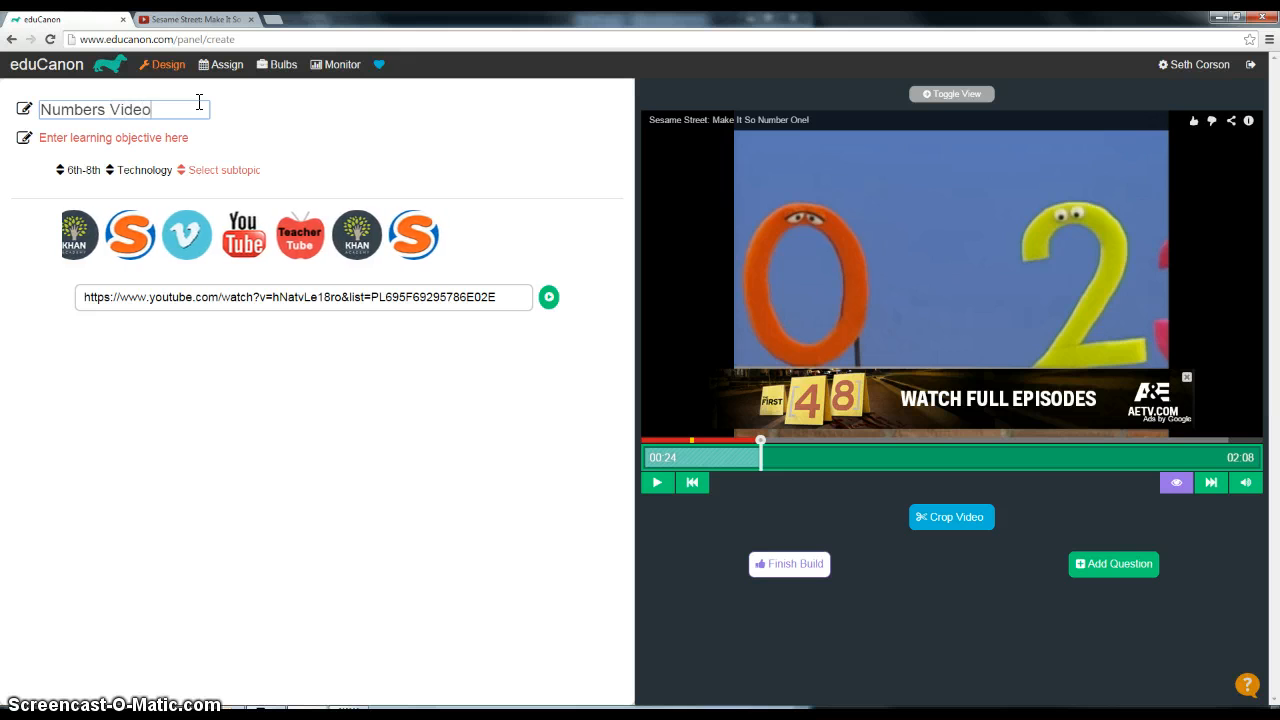
pyautogui.click(118, 137)
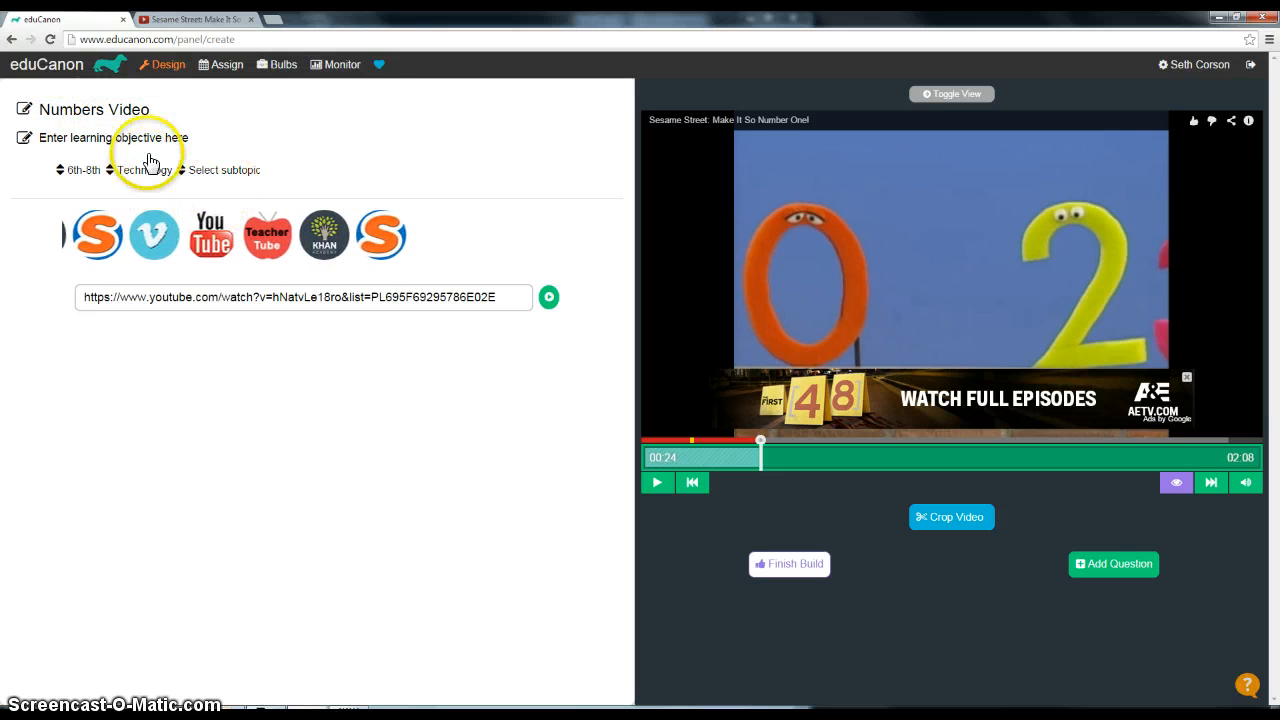
pyautogui.click(152, 138)
pyautogui.write('Practice our numbers')
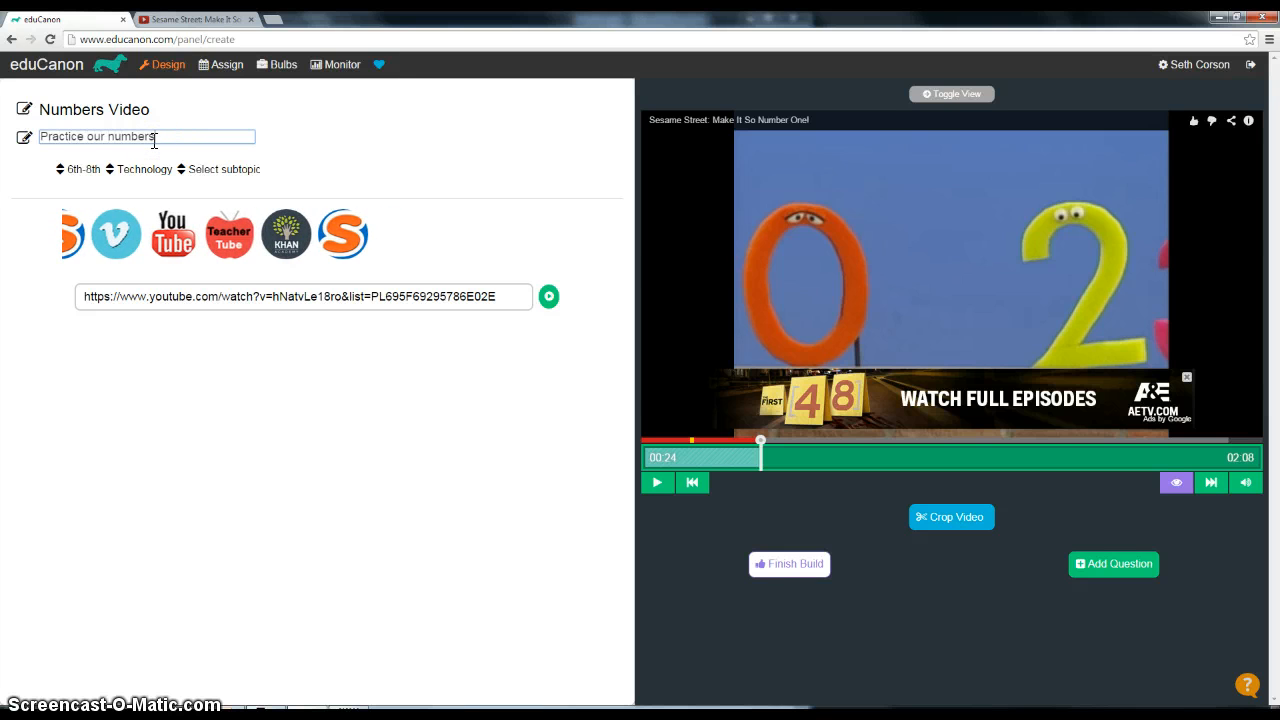
# - Set the lesson's topic to Math and its subtopic to Math Foundations
pyautogui.click(212, 176)
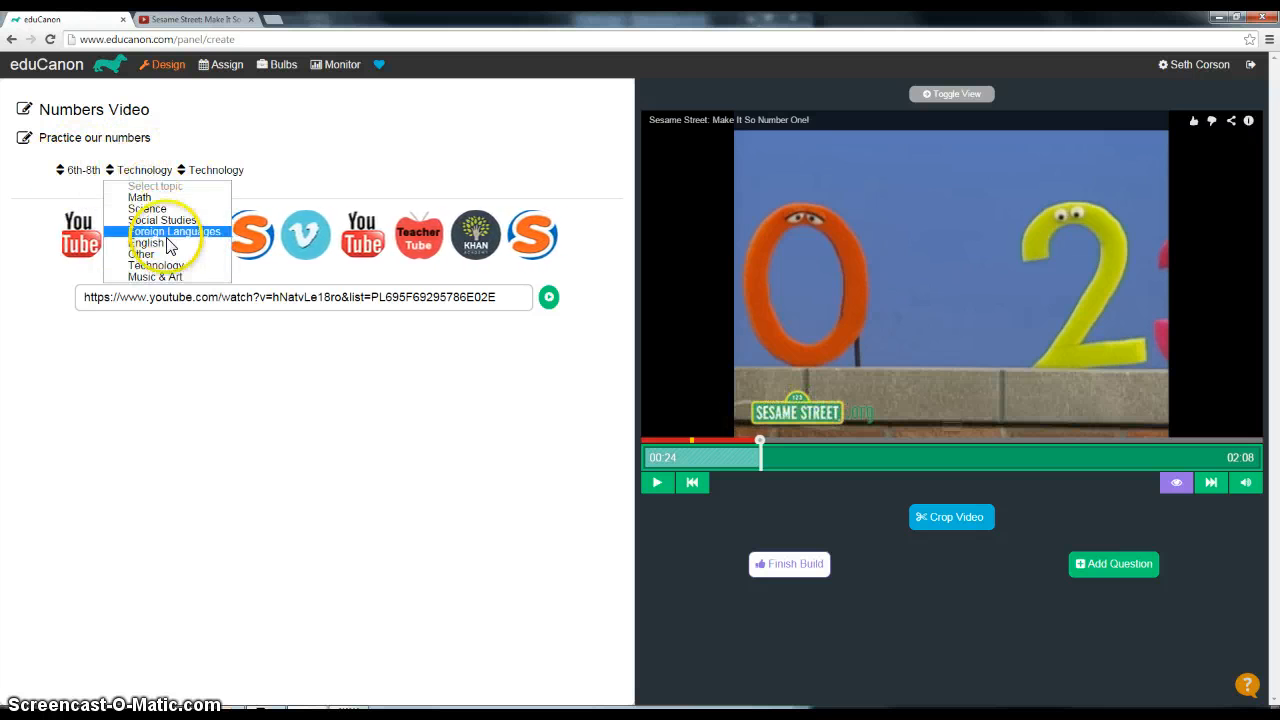
pyautogui.click(174, 243)
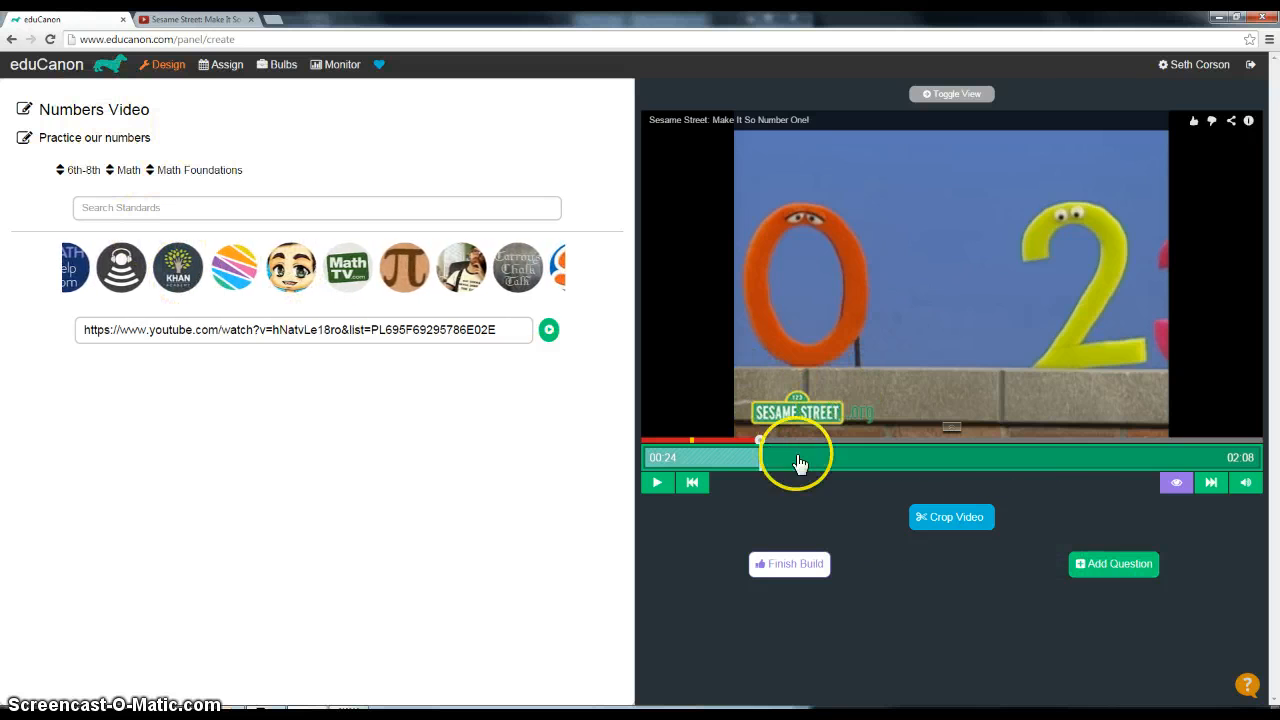
# - Add a multiple choice question at 0:24 asking "Which number do you think goes in the missing spot?"
pyautogui.click(1089, 563)
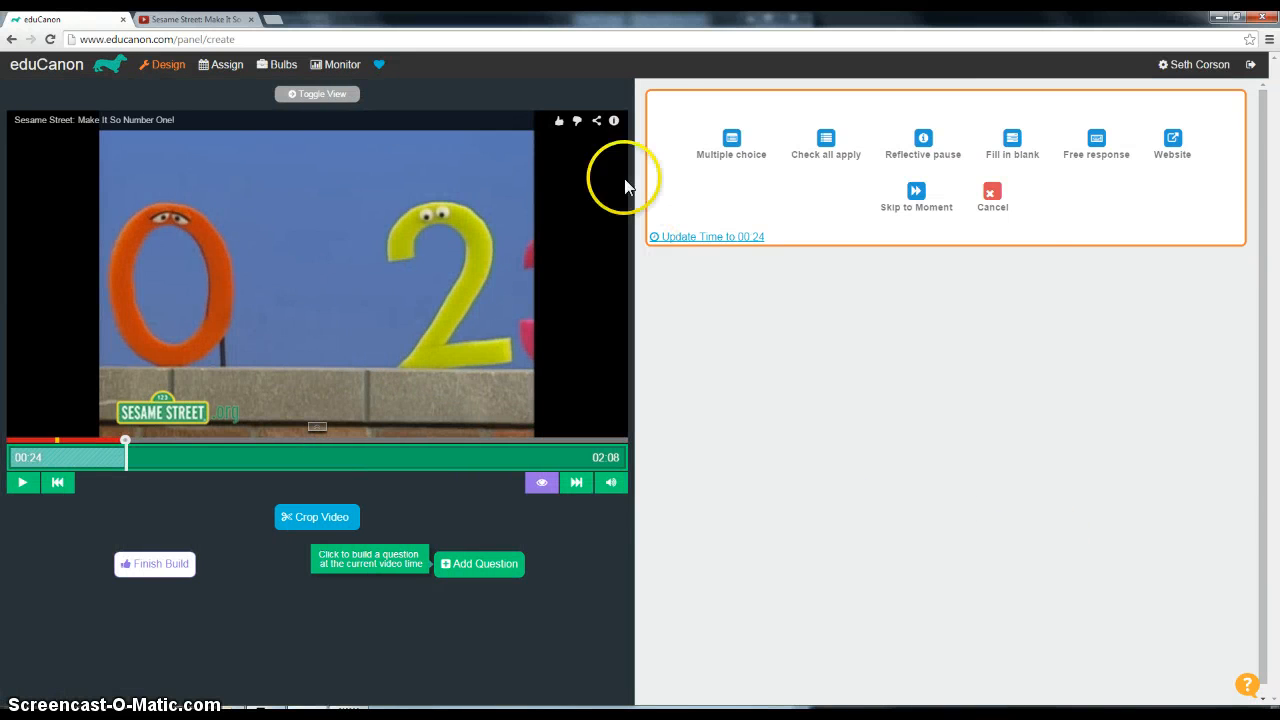
pyautogui.click(736, 137)
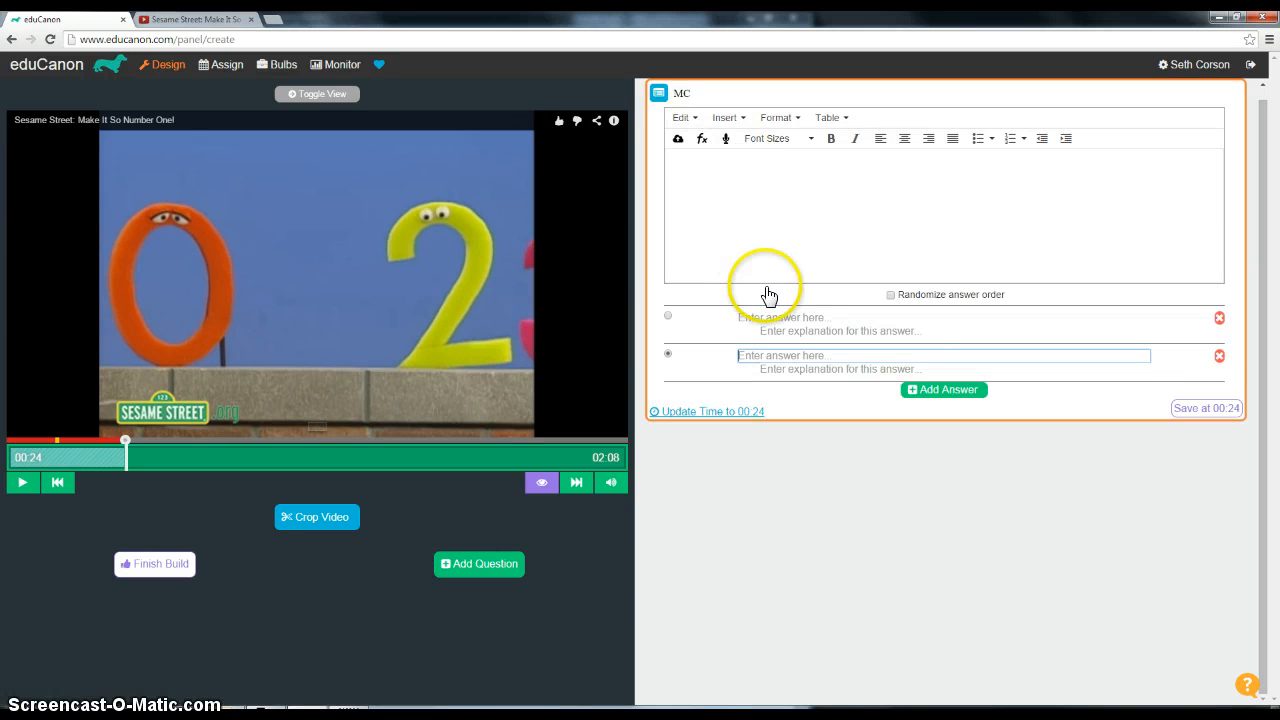
pyautogui.click(764, 188)
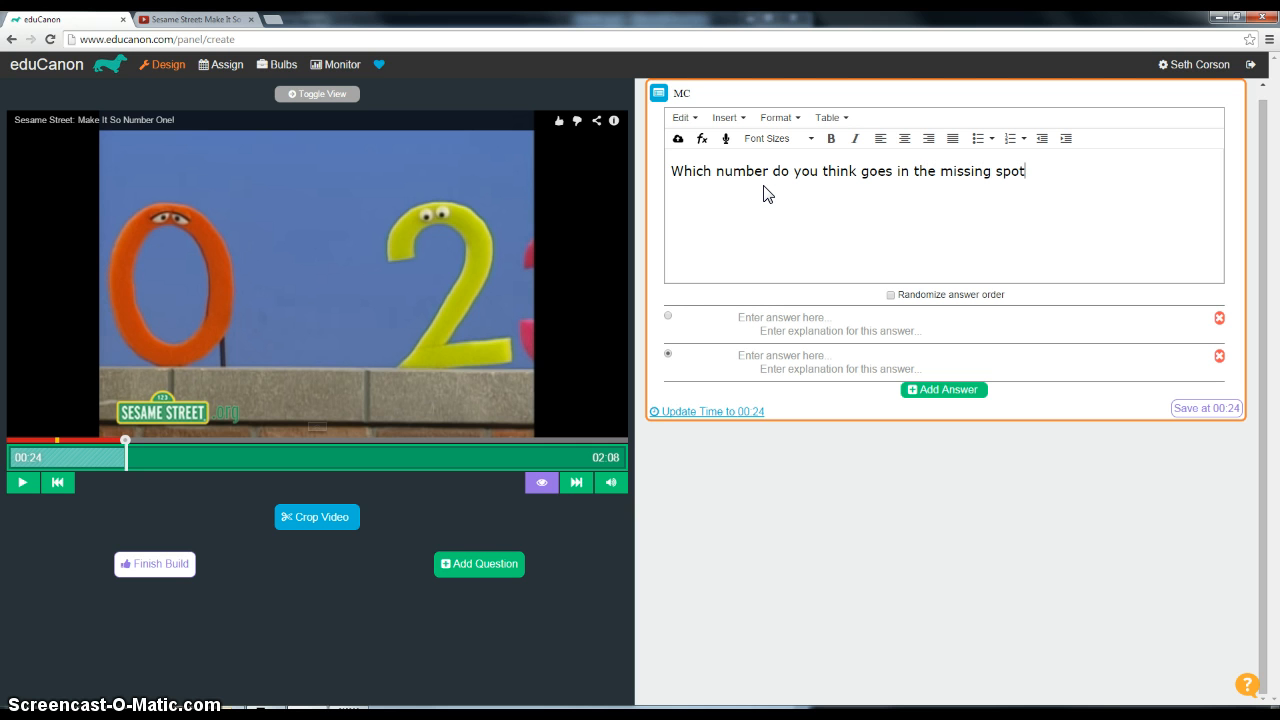
# - Mark the first answer choice as correct and enter 1 as its text
pyautogui.click(740, 318)
pyautogui.click(665, 316)
pyautogui.click(773, 317)
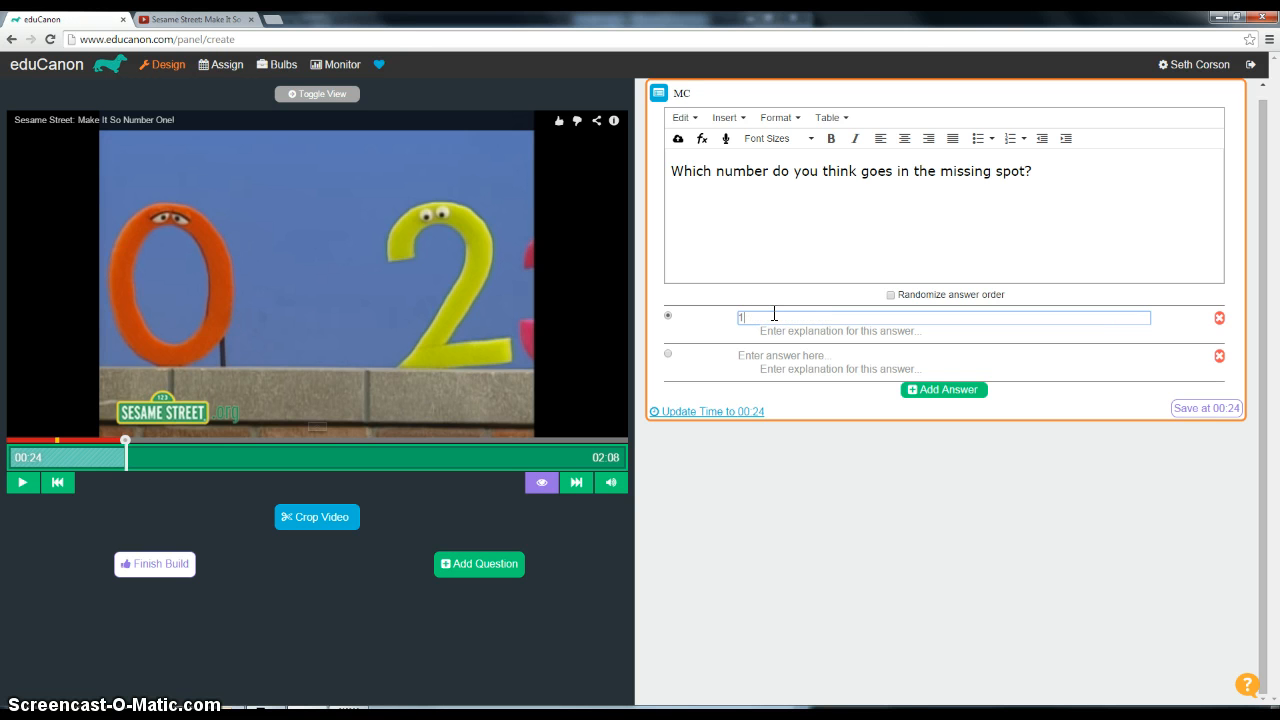
# - Add the explanation "Good job! That's right." to the first answer, 1
pyautogui.write('1')
pyautogui.click(790, 331)
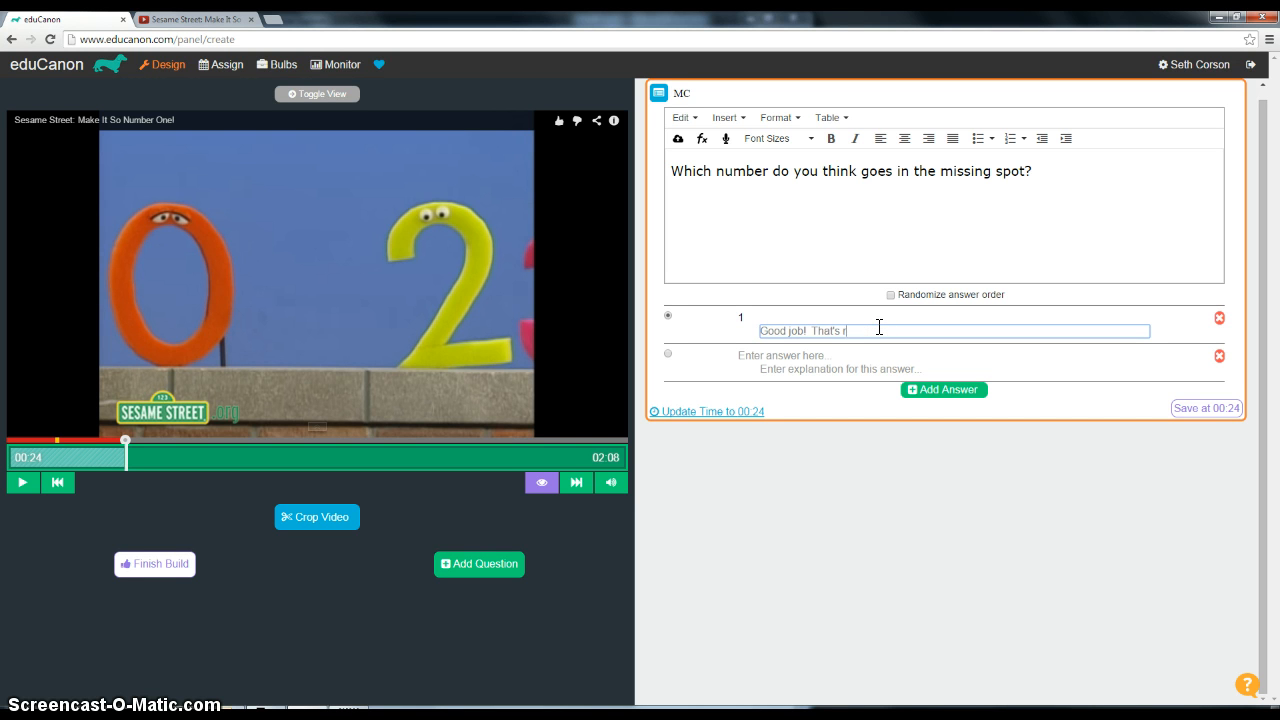
pyautogui.write("Good job!  That's right.")
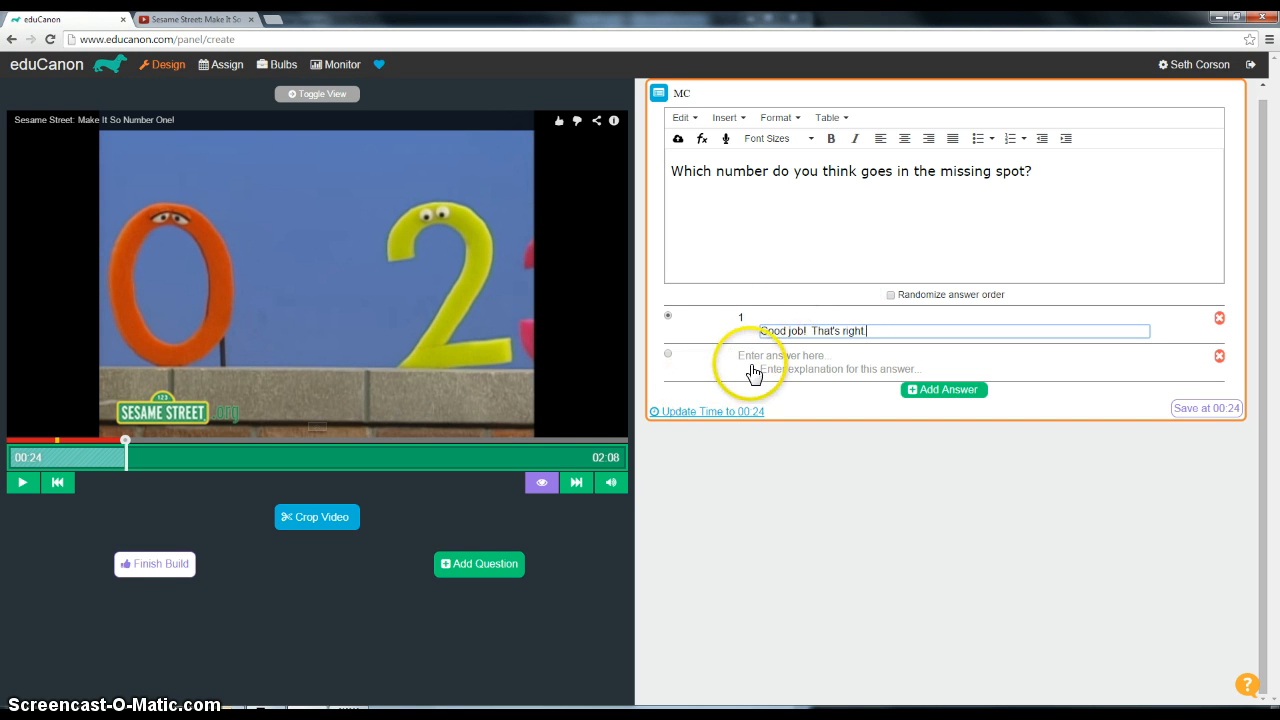
# - Enter 3 as the second answer with the explanation "Think of a number that's LESS than 2 but more than 0", and save the question
pyautogui.click(753, 355)
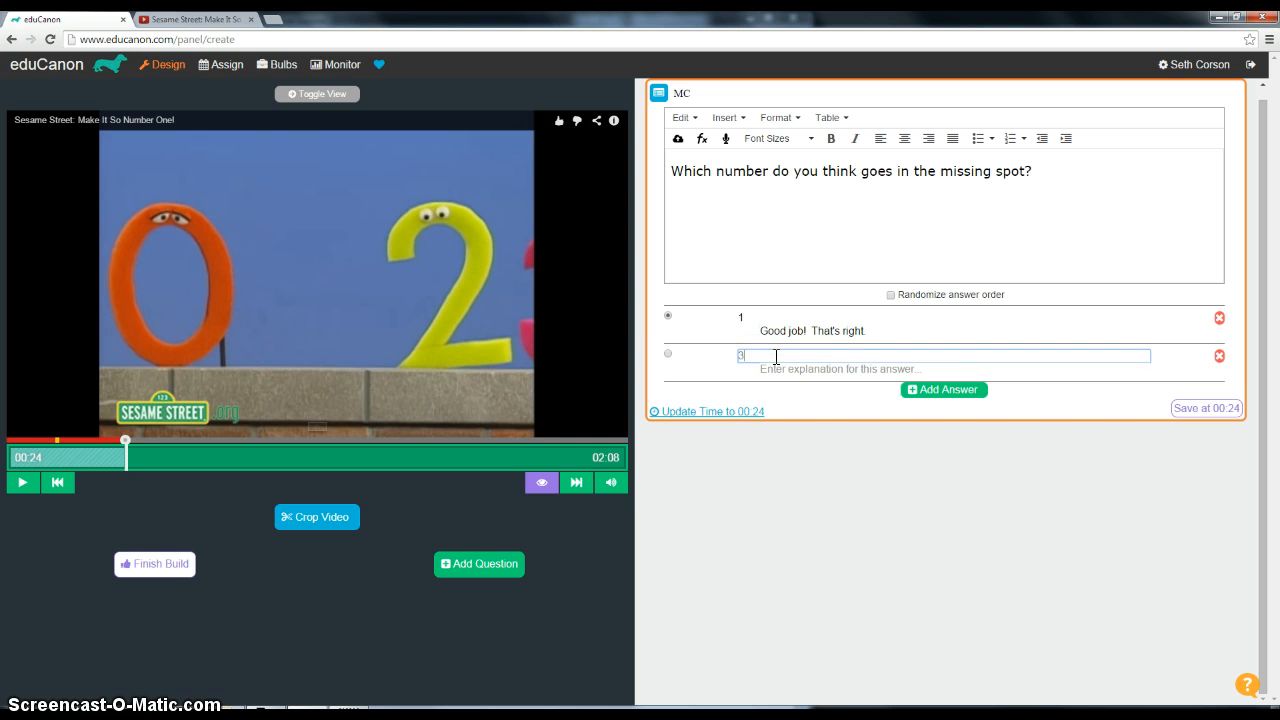
pyautogui.click(787, 369)
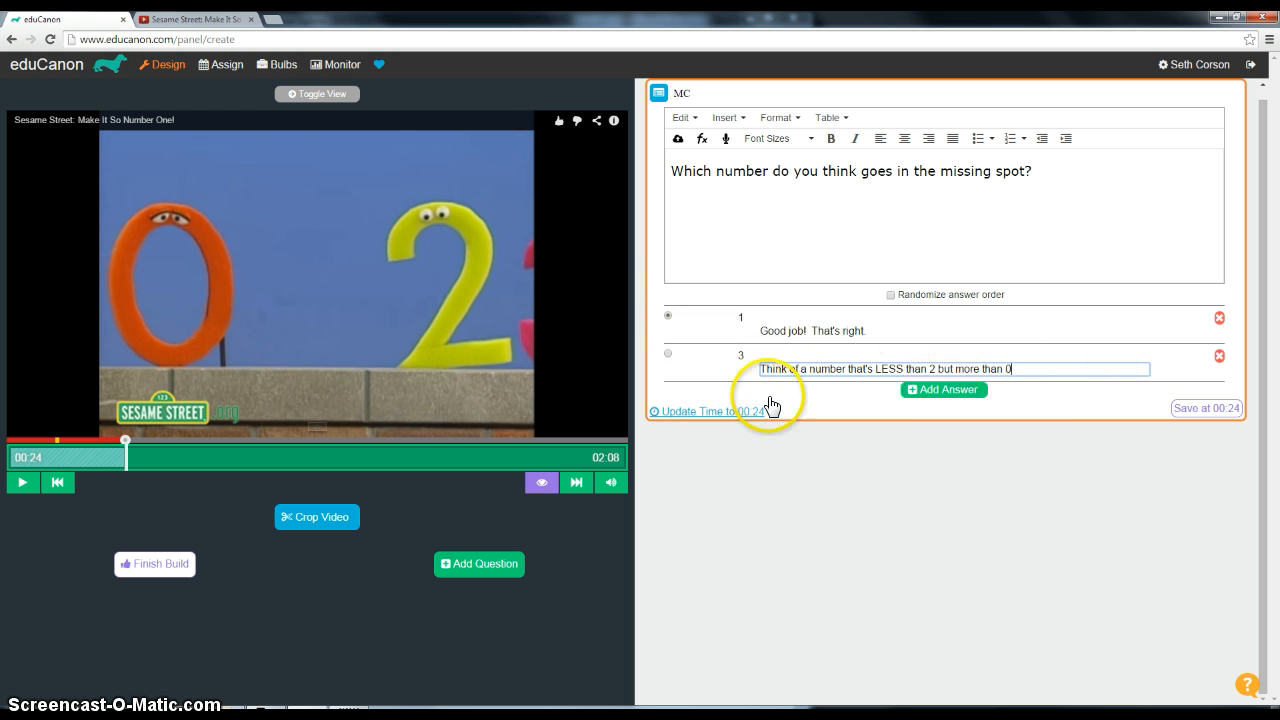
pyautogui.click(1204, 410)
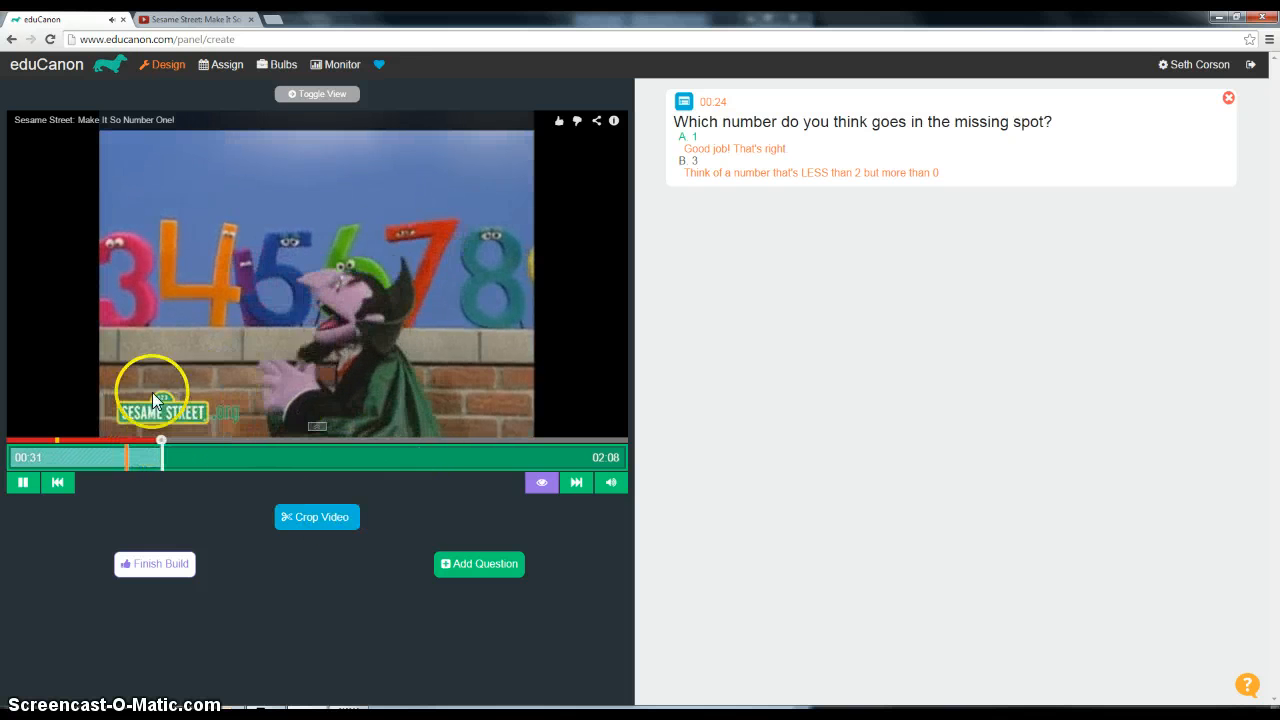
# - Add a check-all-apply question at 0:33 asking "Who is counting numbers?" with the first answer "The Count" and the explanation "Yes he is!"
pyautogui.click(22, 482)
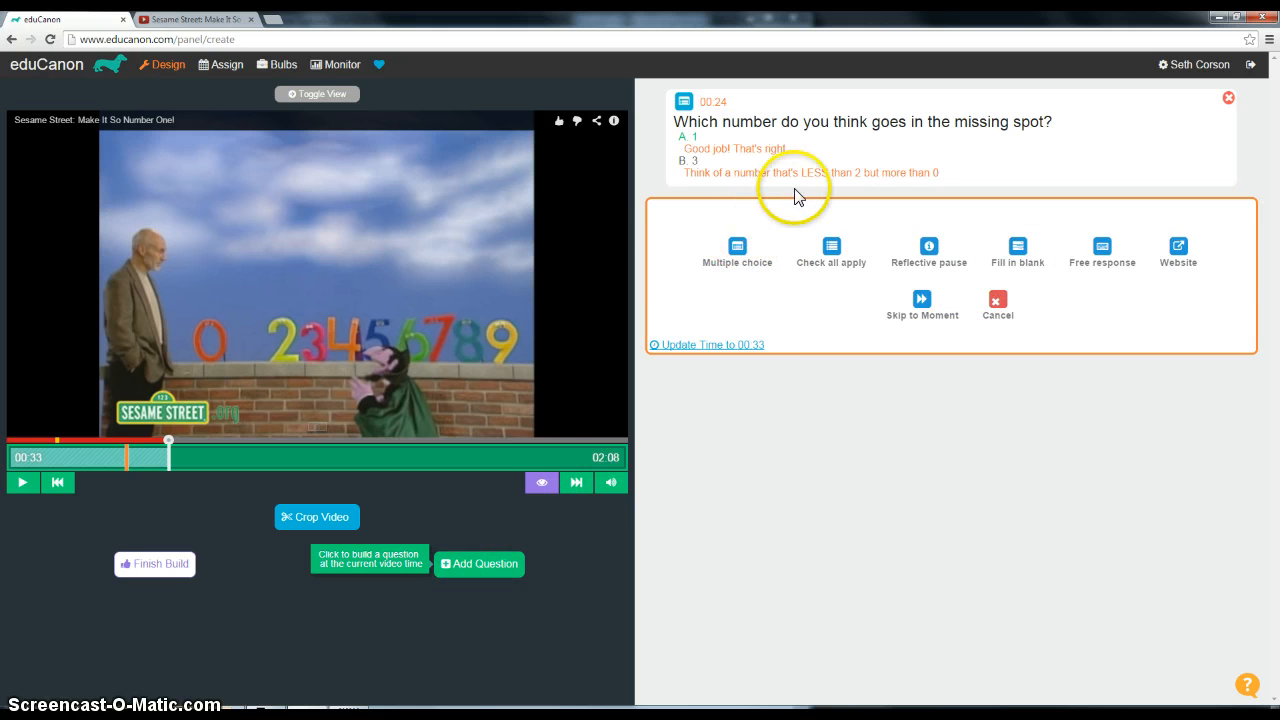
pyautogui.click(832, 250)
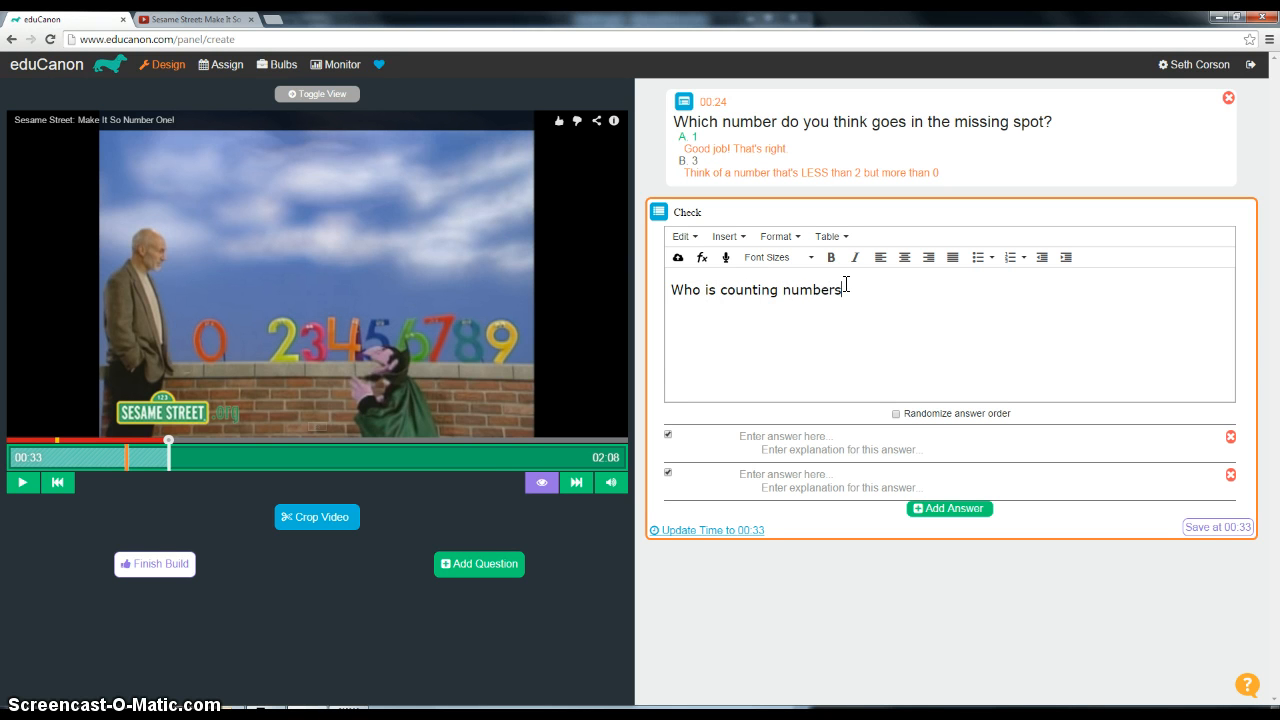
pyautogui.click(824, 435)
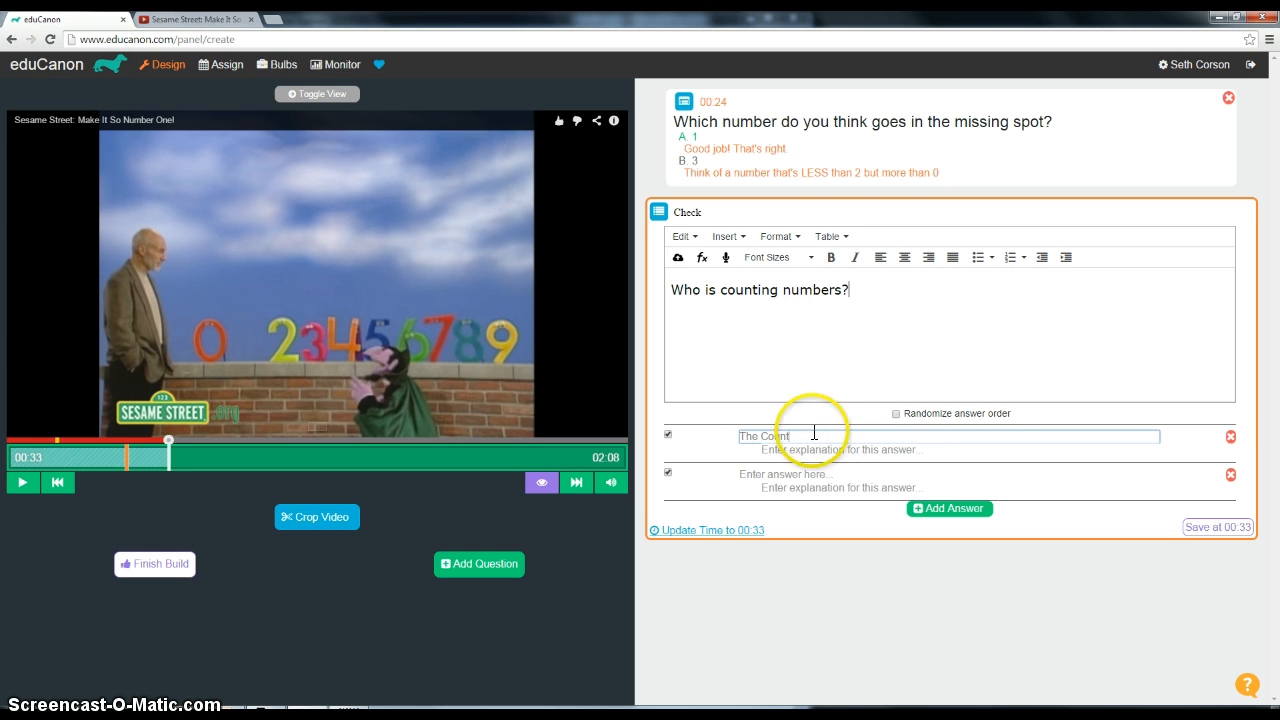
pyautogui.click(806, 452)
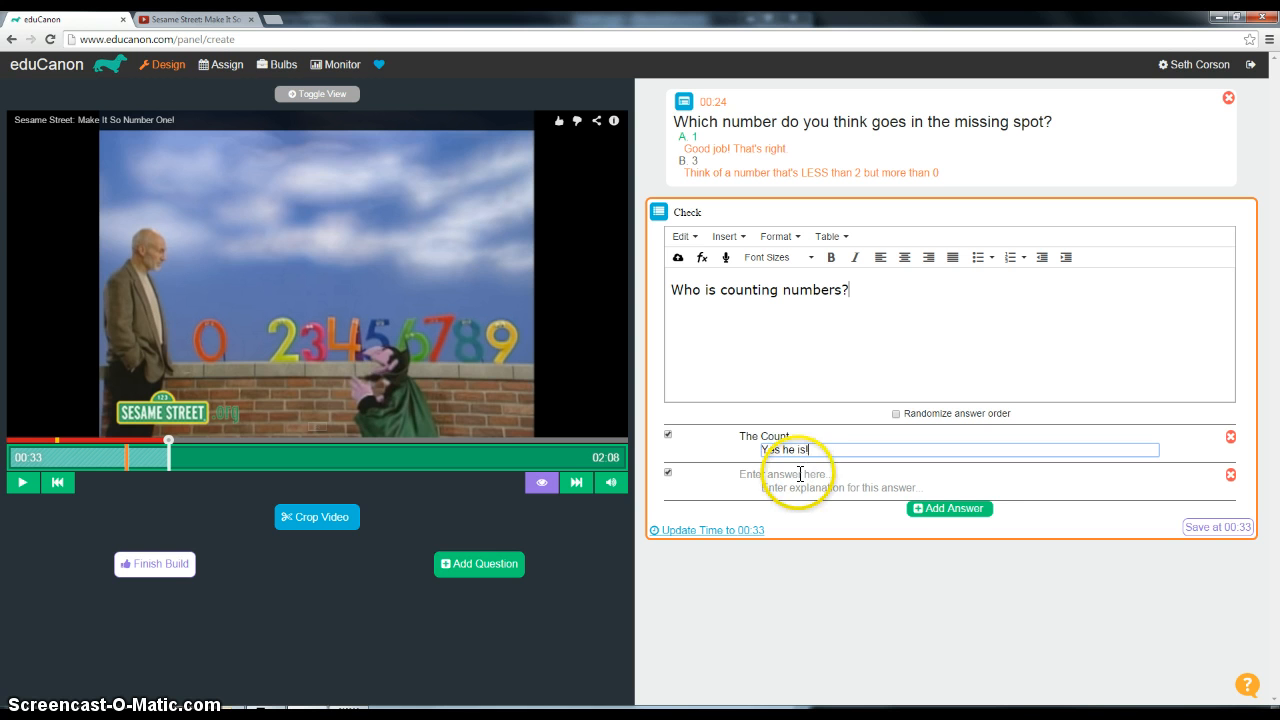
# - Add the answers "Patrick Stewart", explained "This guy really likes to count", and "Martha Stewart", explained "Nope, she's not here", and save the question
pyautogui.click(800, 474)
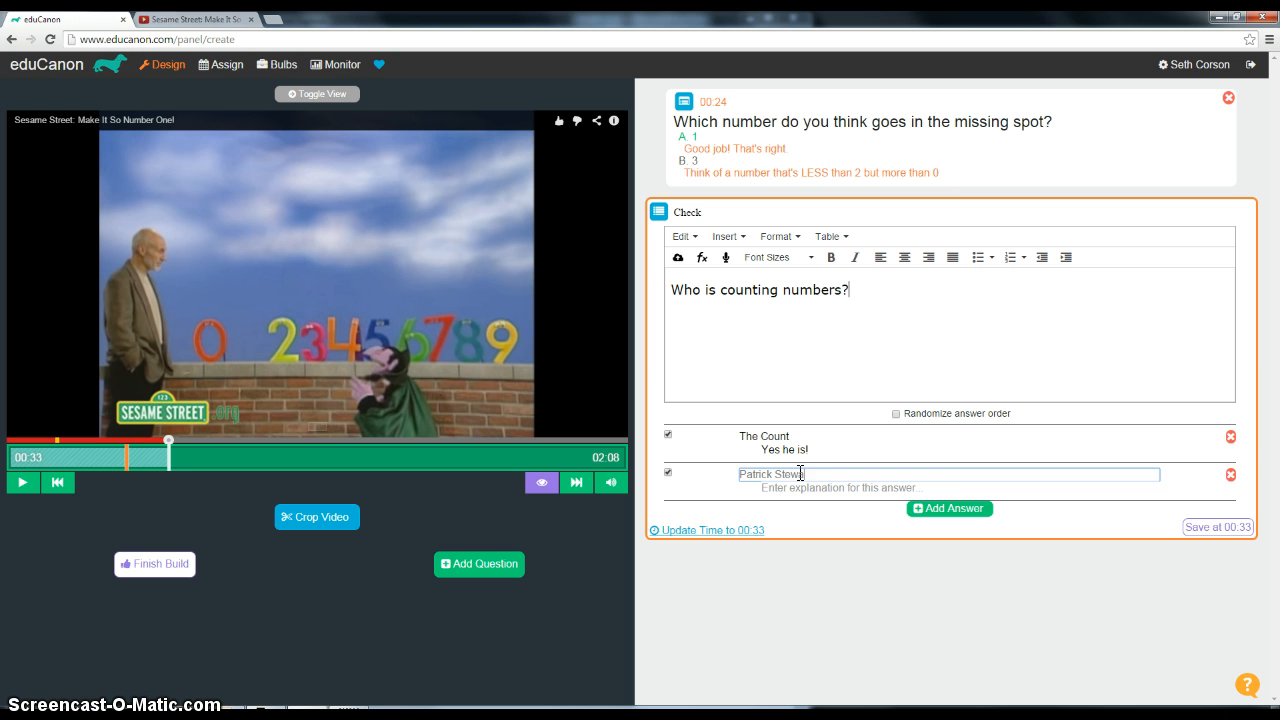
pyautogui.click(791, 489)
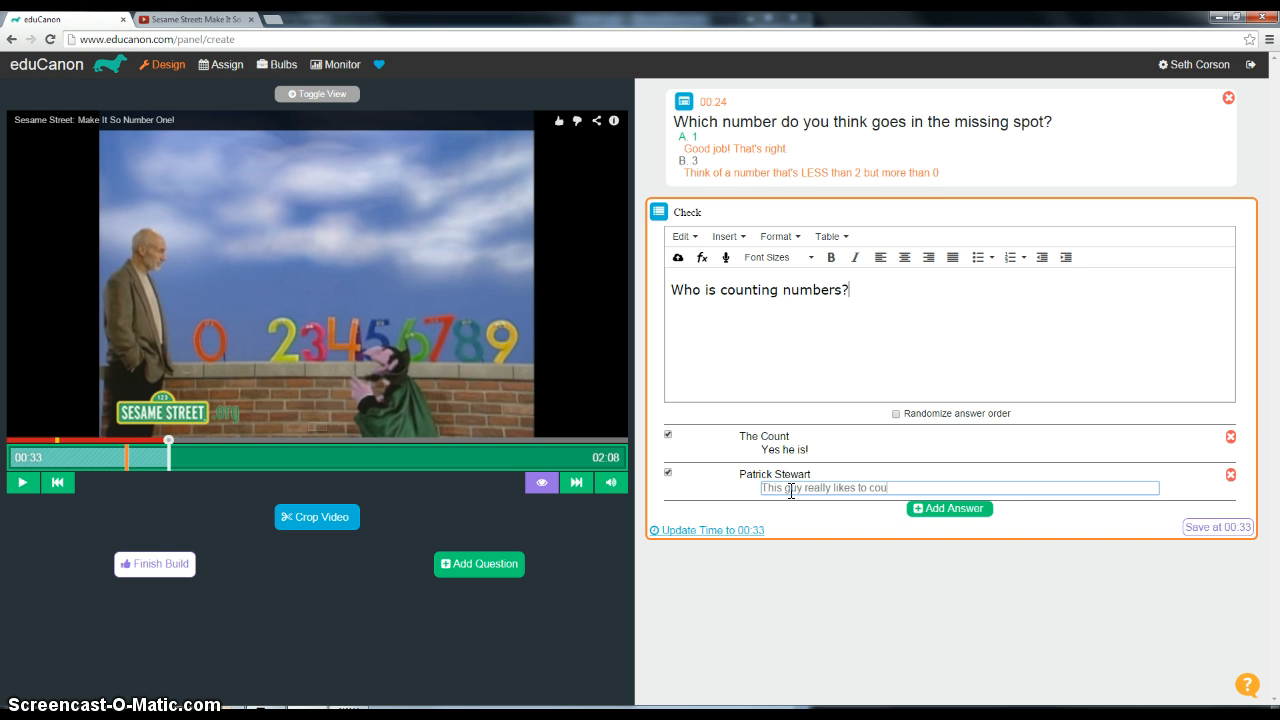
pyautogui.click(955, 508)
pyautogui.click(800, 512)
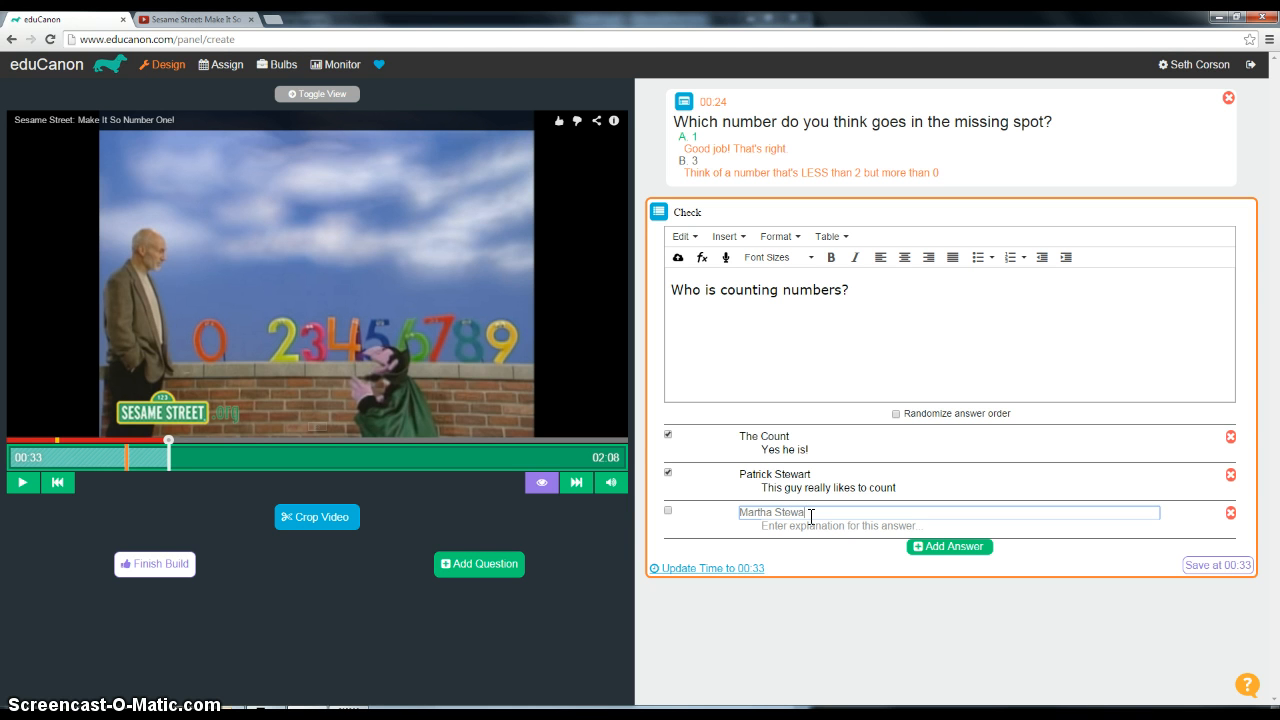
pyautogui.press('Tab')
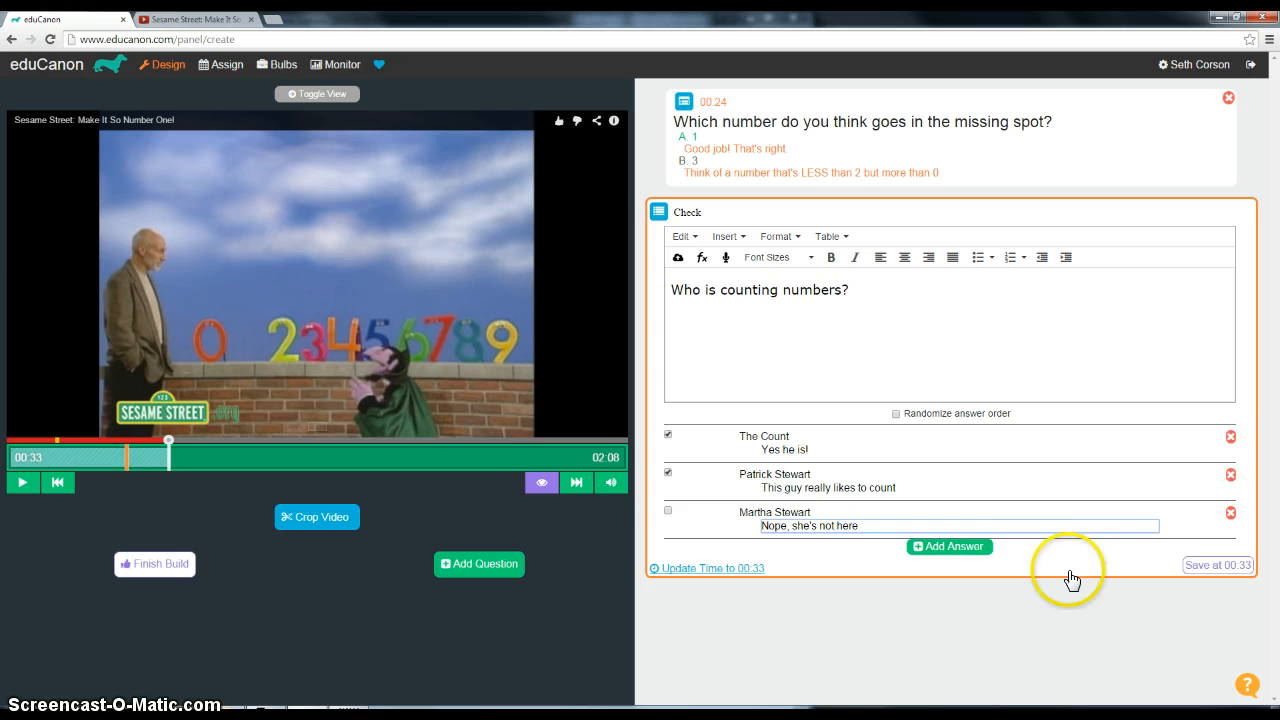
pyautogui.click(1217, 565)
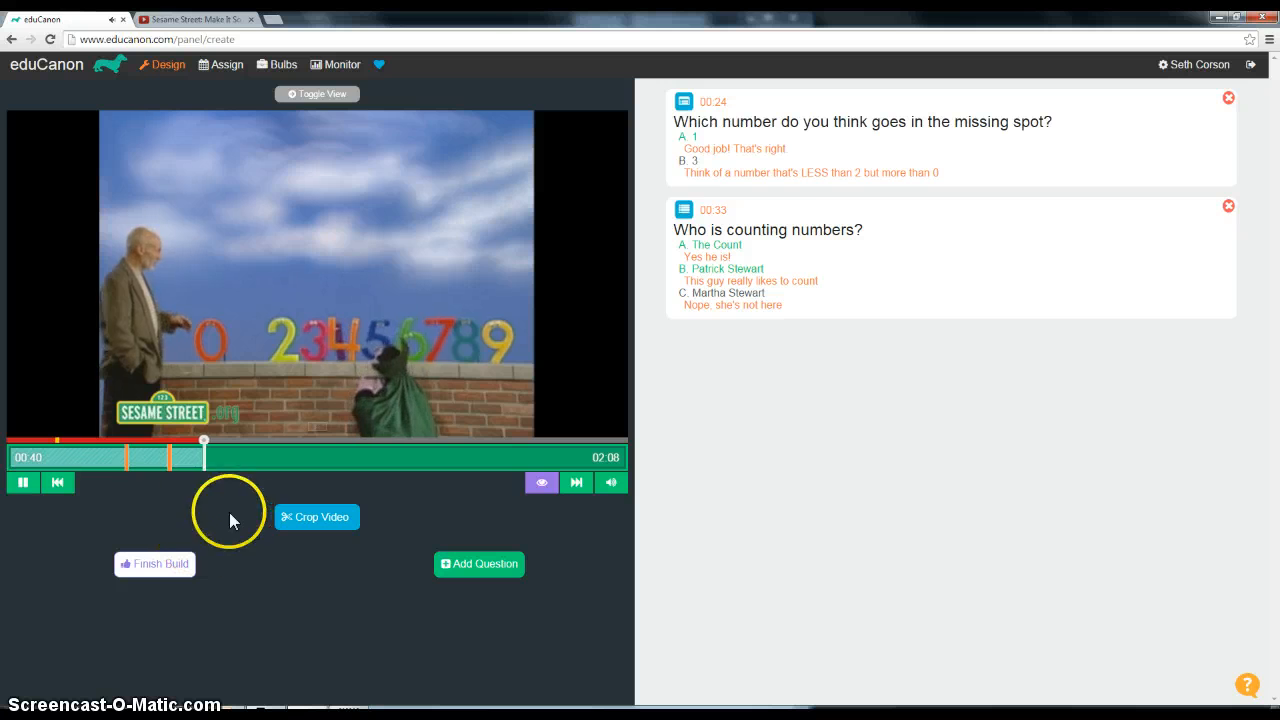
# - Try to add another question at 0:41 and at 0:37 in the video
pyautogui.click(22, 482)
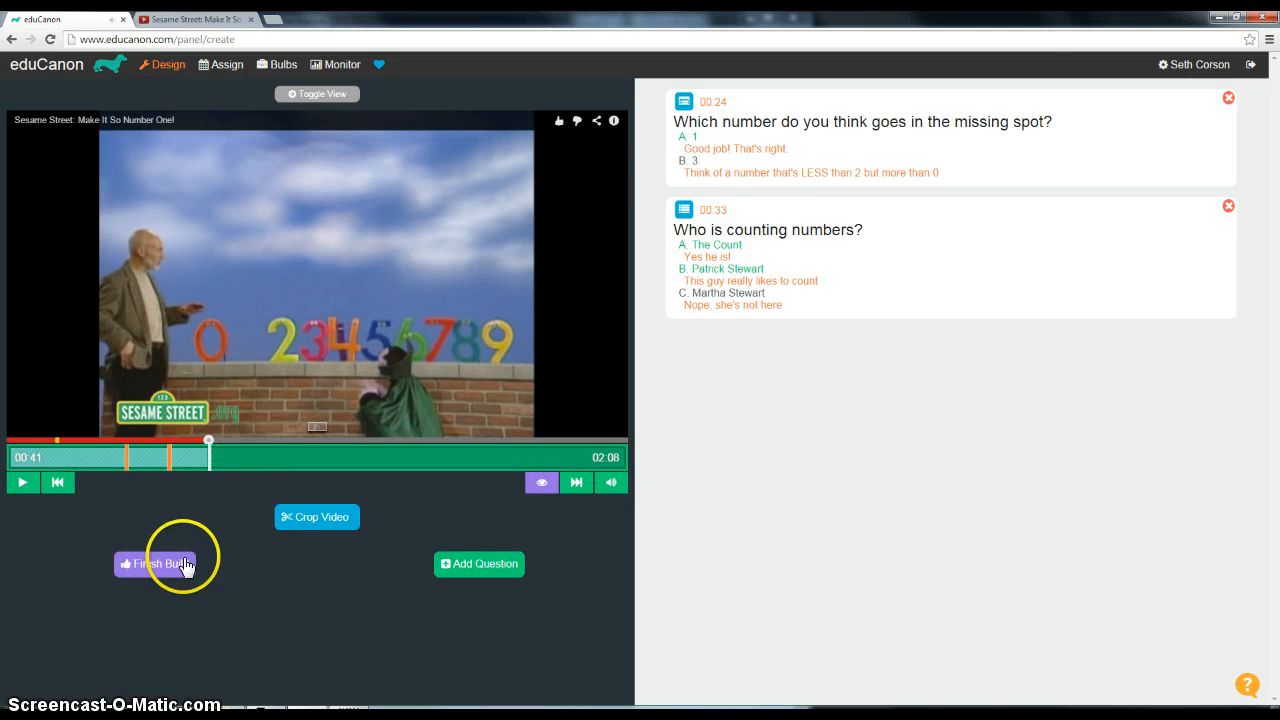
pyautogui.click(495, 564)
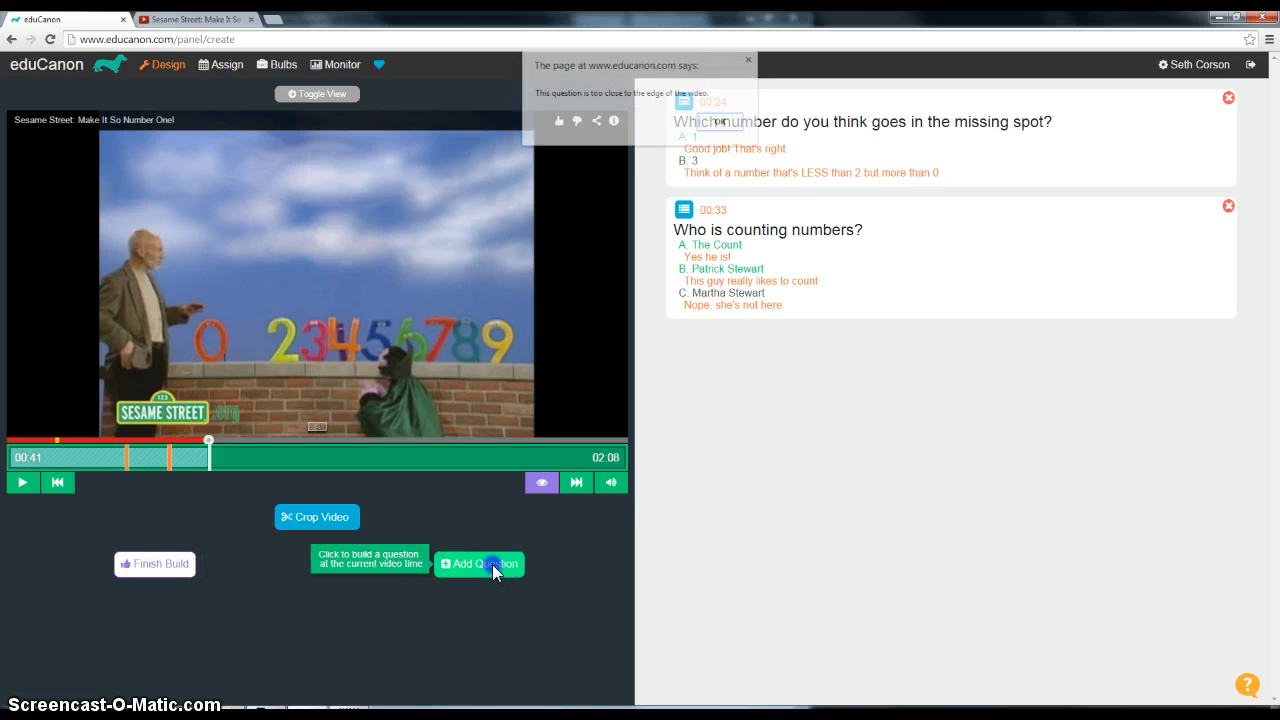
pyautogui.click(721, 122)
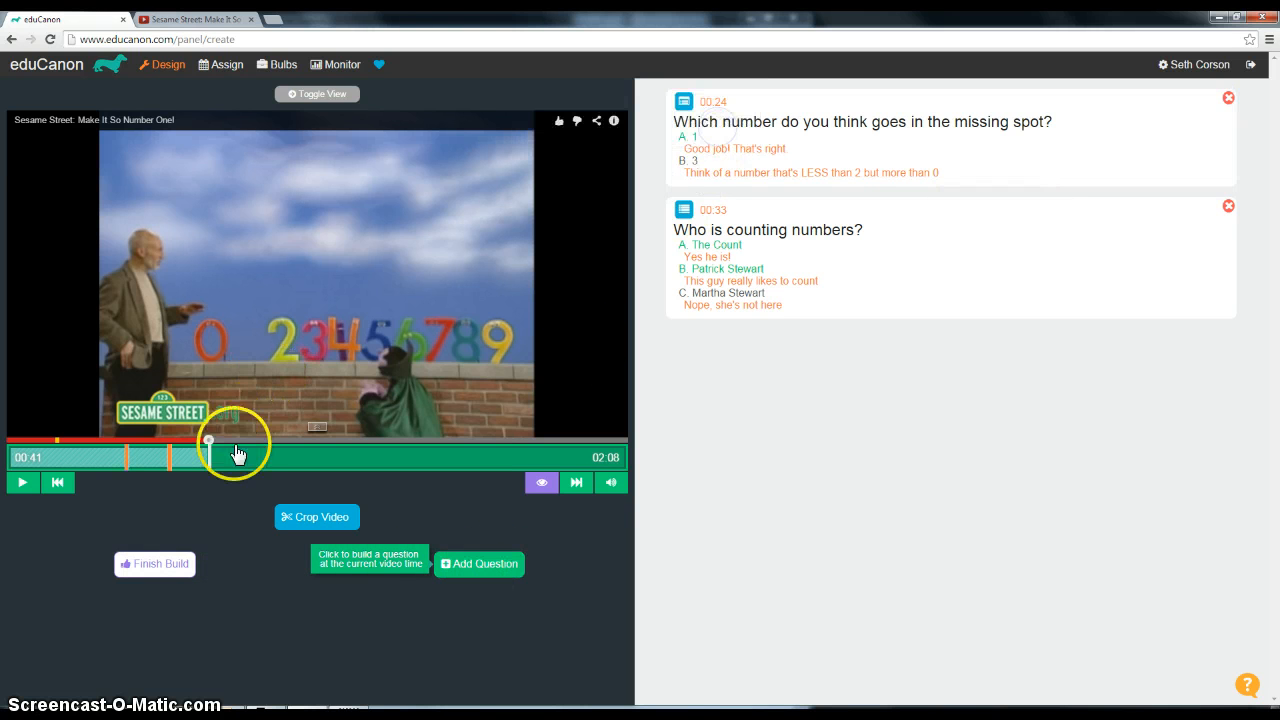
pyautogui.moveTo(237, 451); pyautogui.dragTo(189, 452)
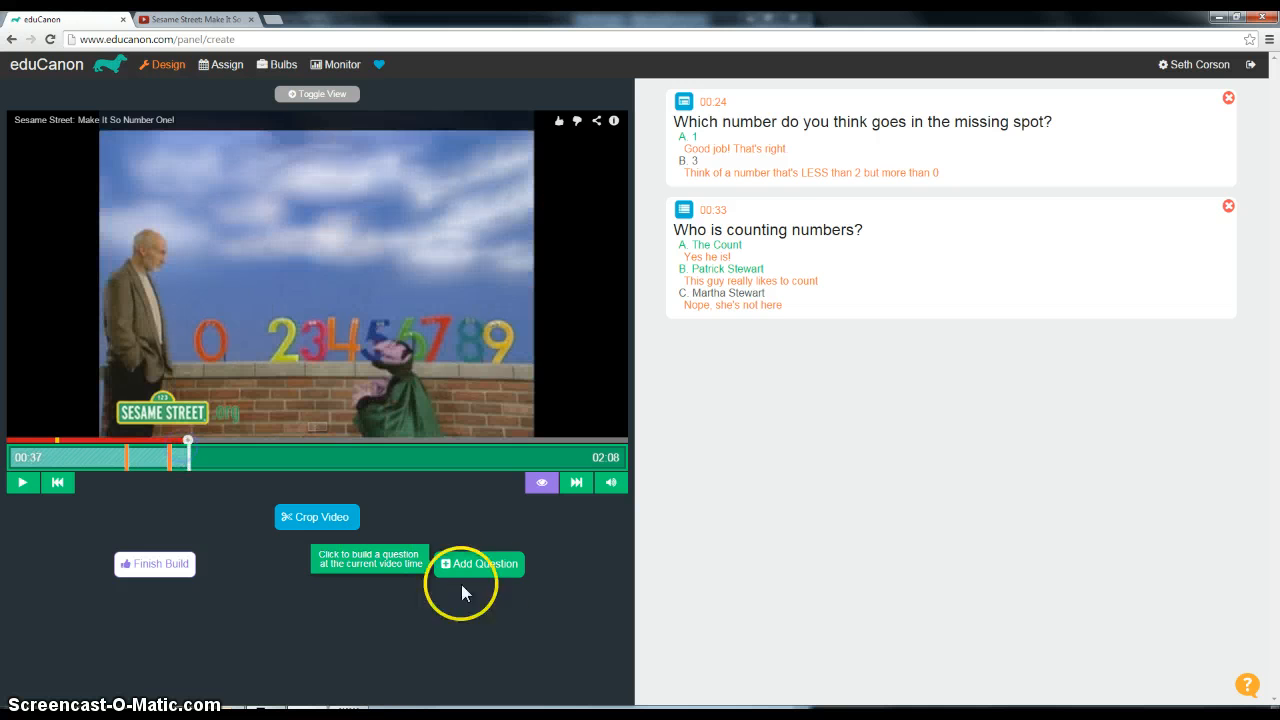
pyautogui.click(500, 566)
pyautogui.click(721, 122)
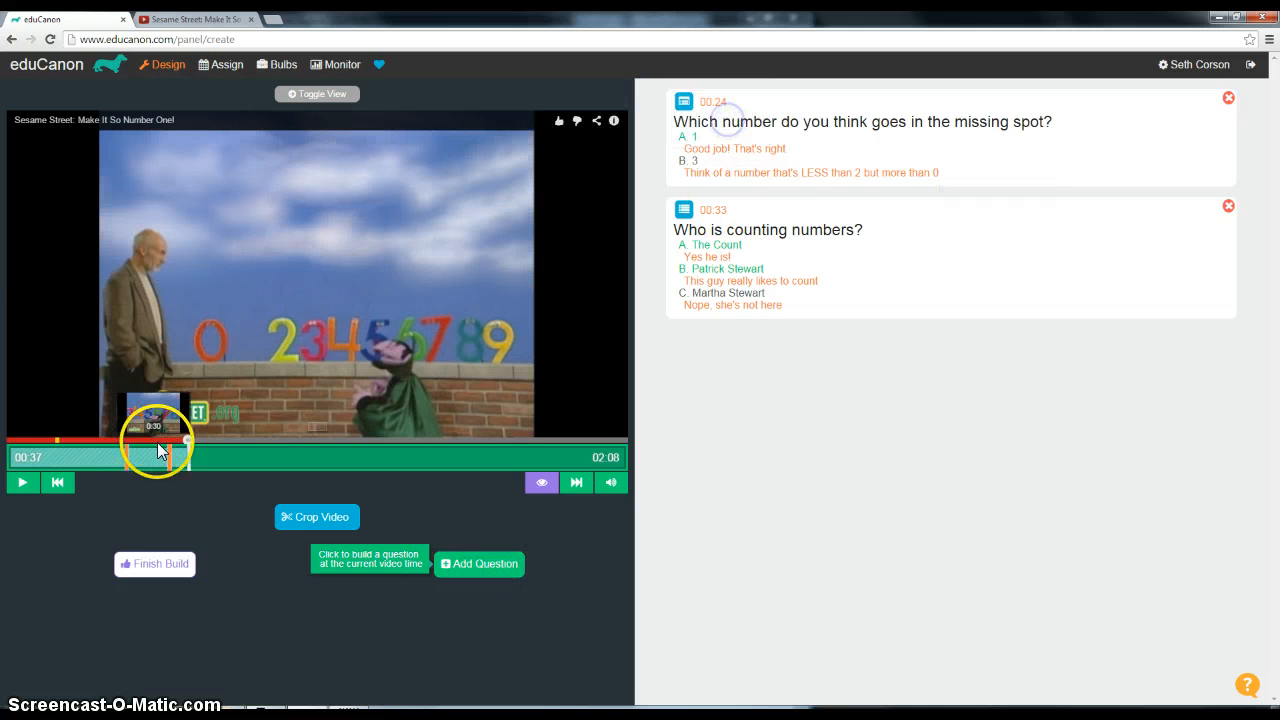
# - Try to add a free response question at 0:28, and return from the premium page to the lesson builder
pyautogui.moveTo(186, 444); pyautogui.dragTo(147, 448)
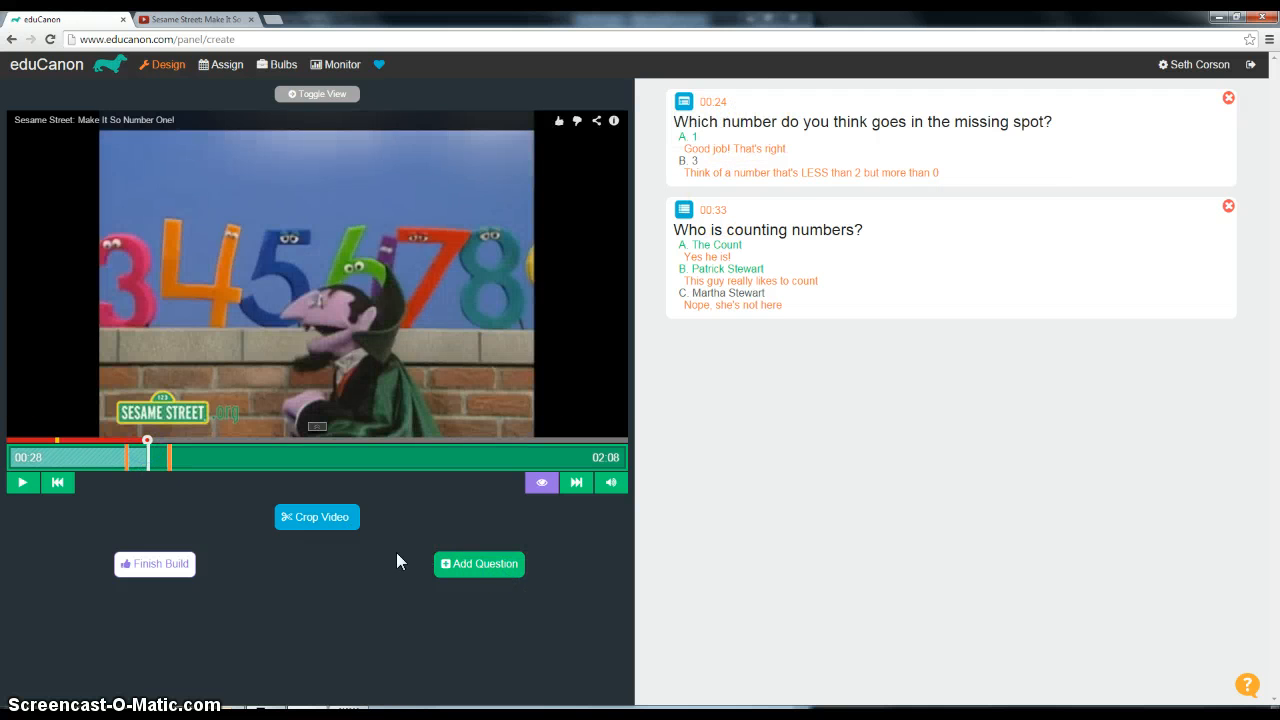
pyautogui.click(457, 564)
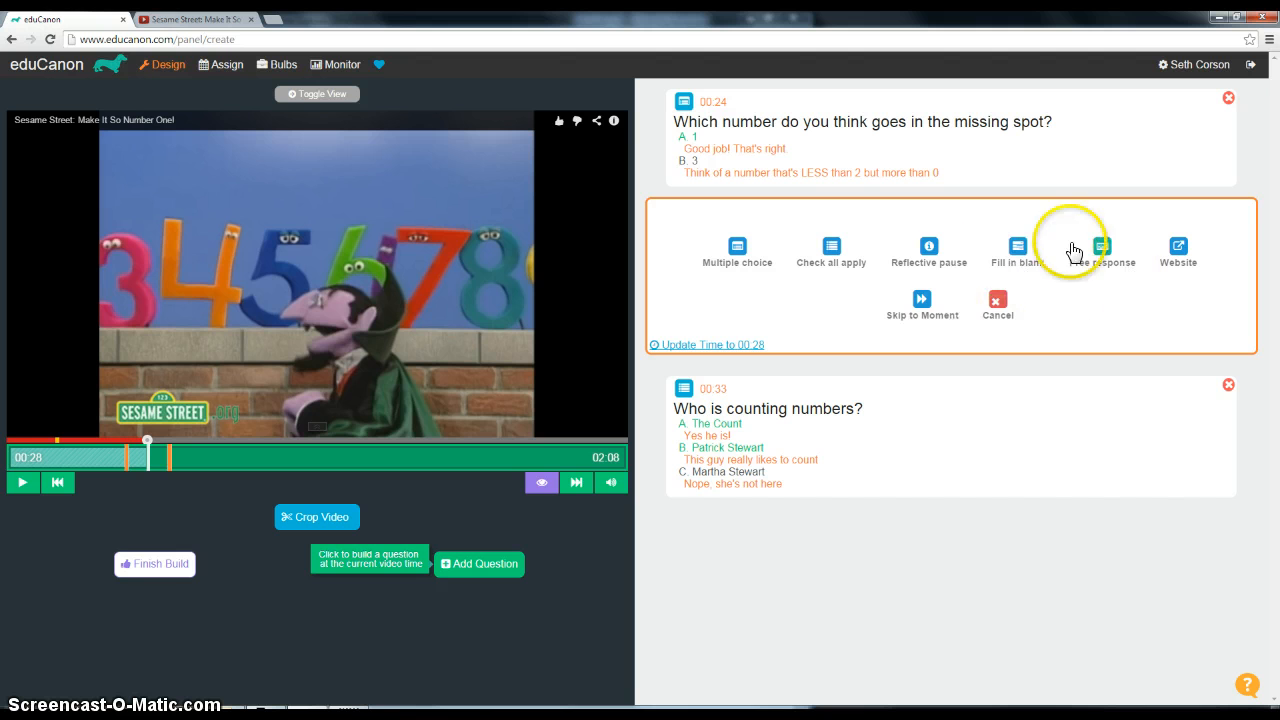
pyautogui.click(1105, 258)
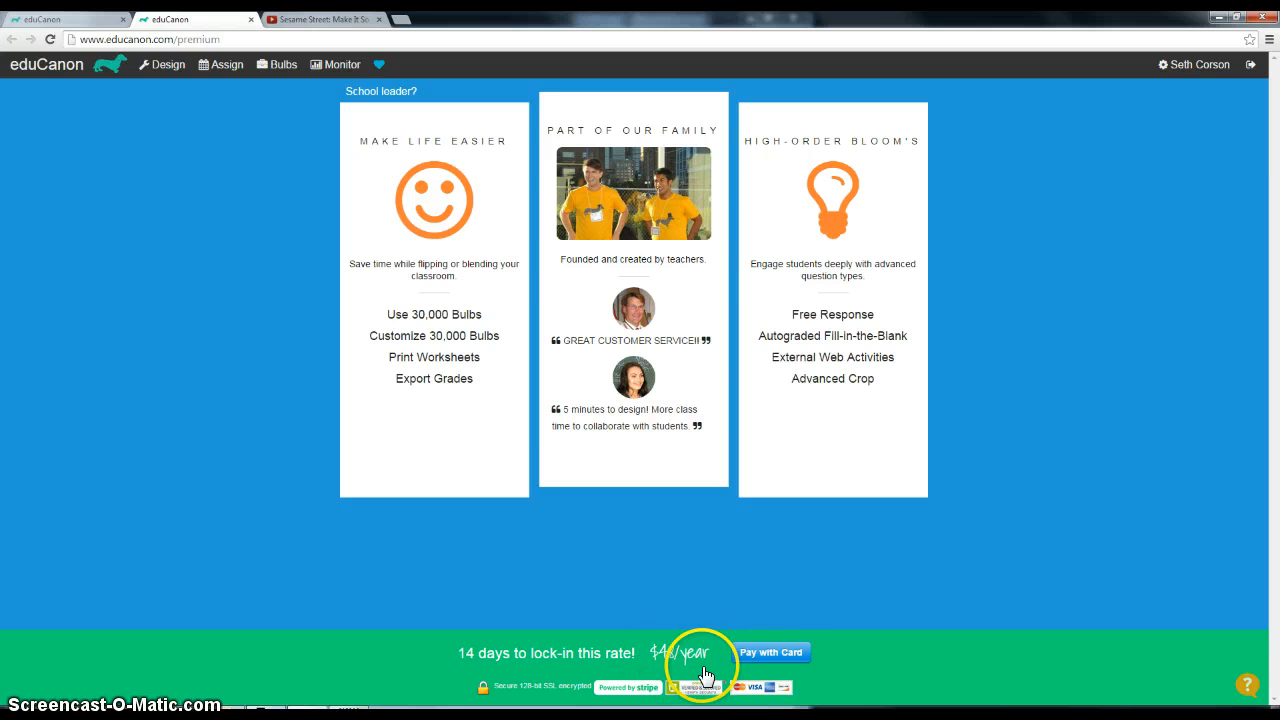
pyautogui.click(18, 22)
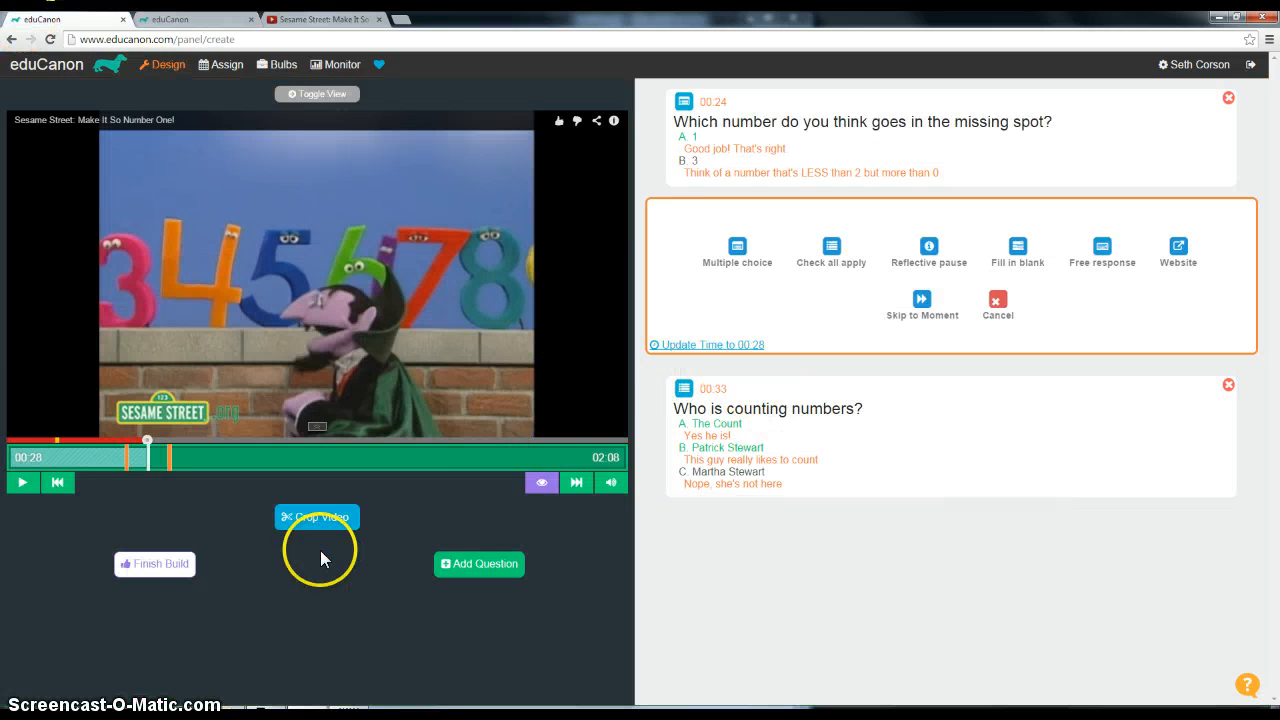
# - Finish the lesson build and choose to assign the lesson to a section
pyautogui.click(168, 564)
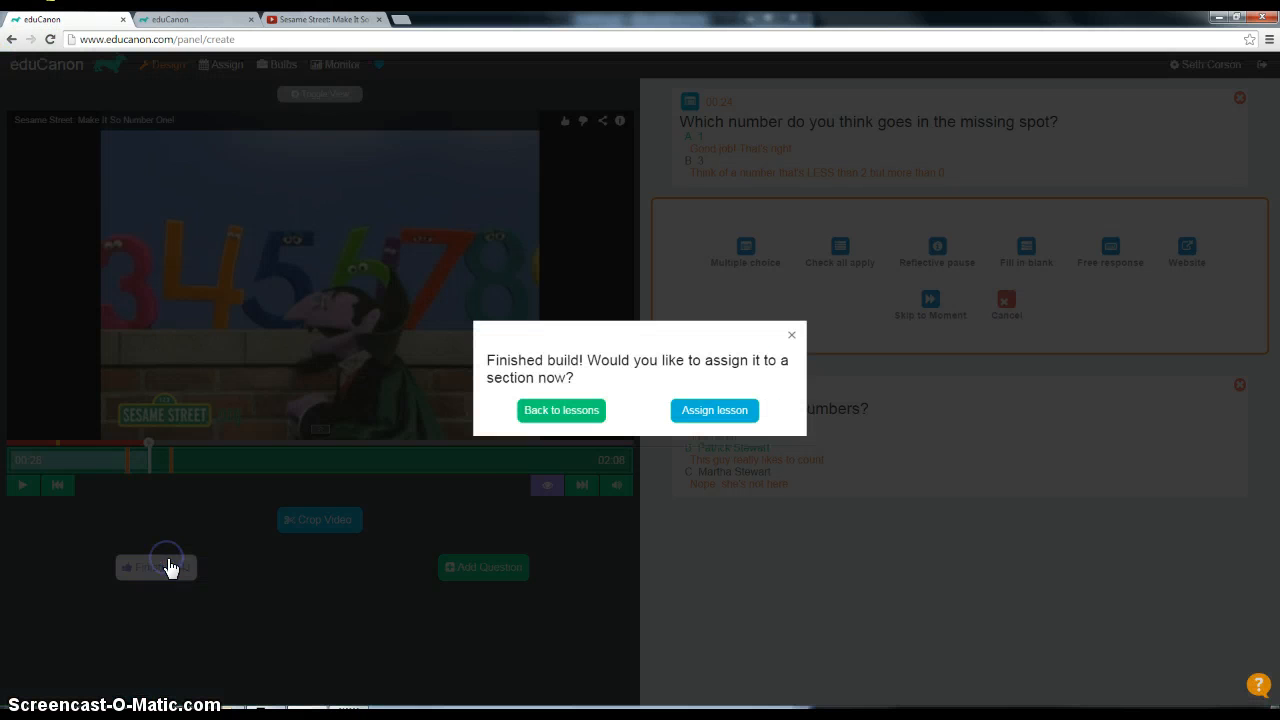
pyautogui.click(712, 410)
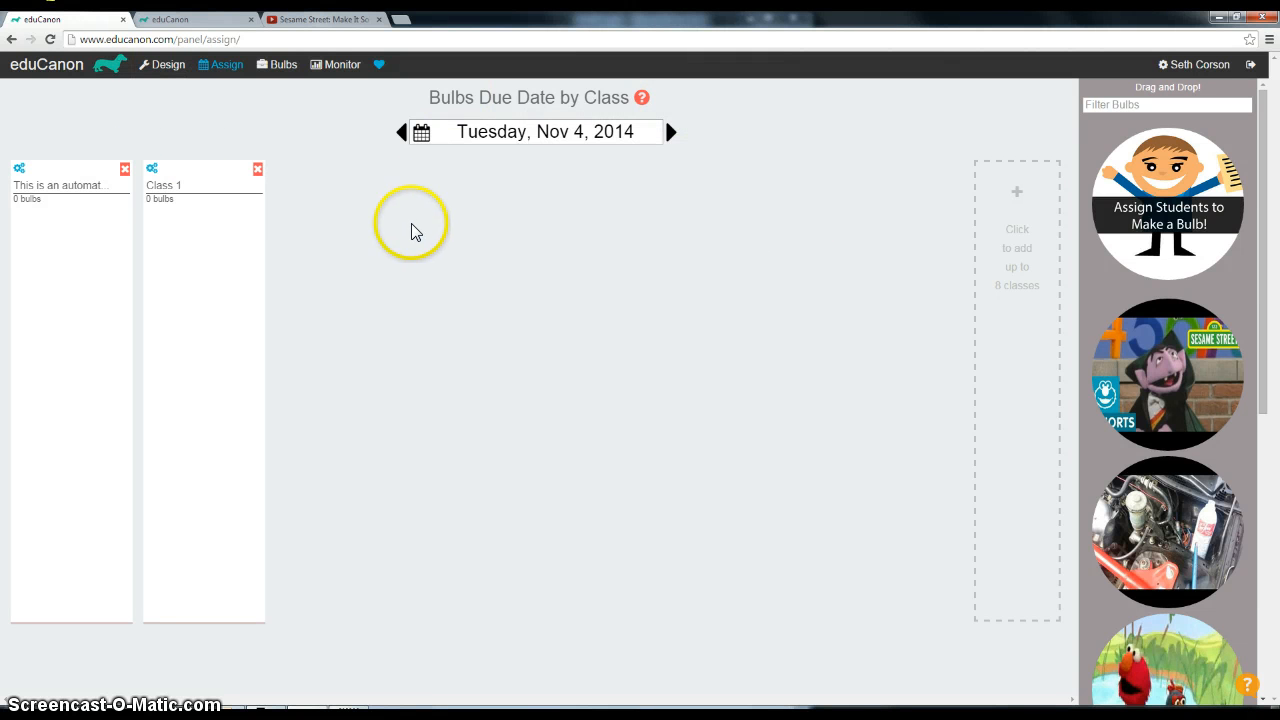
# - Copy the Numbers Video lesson's share link for monitoring unregistered students from the My Bulbs collection
pyautogui.click(283, 67)
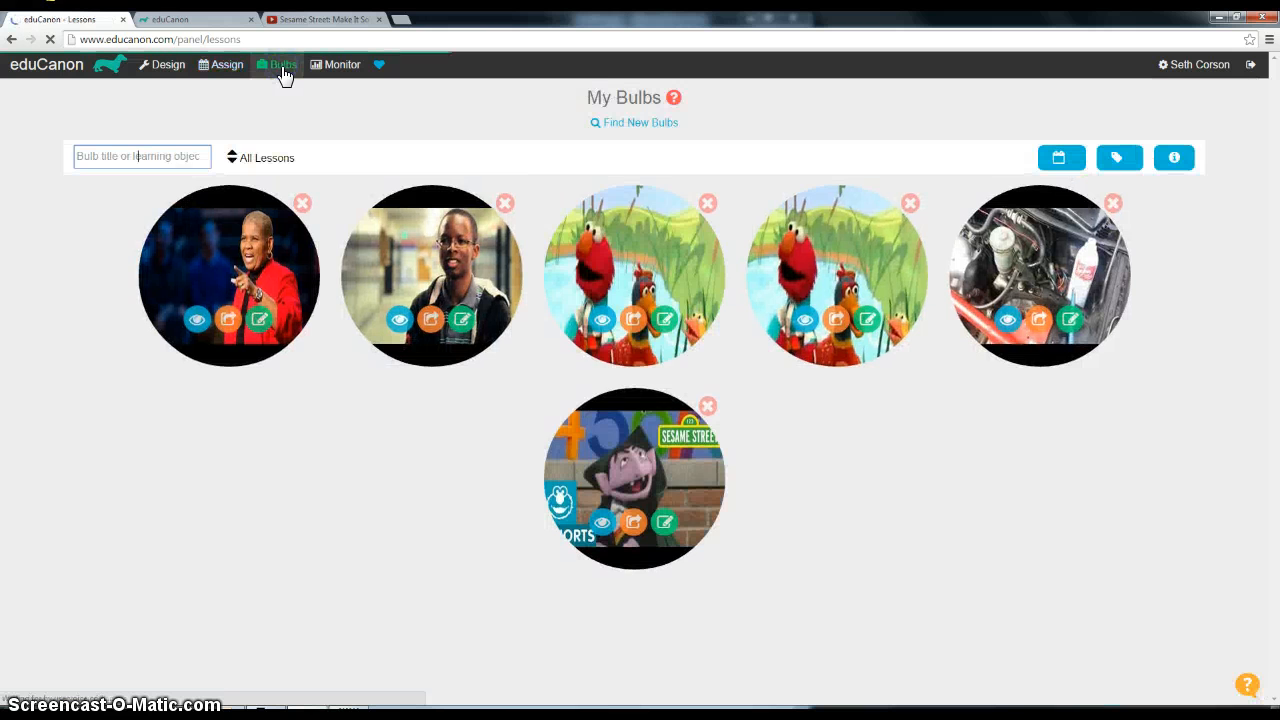
pyautogui.moveTo(649, 479)
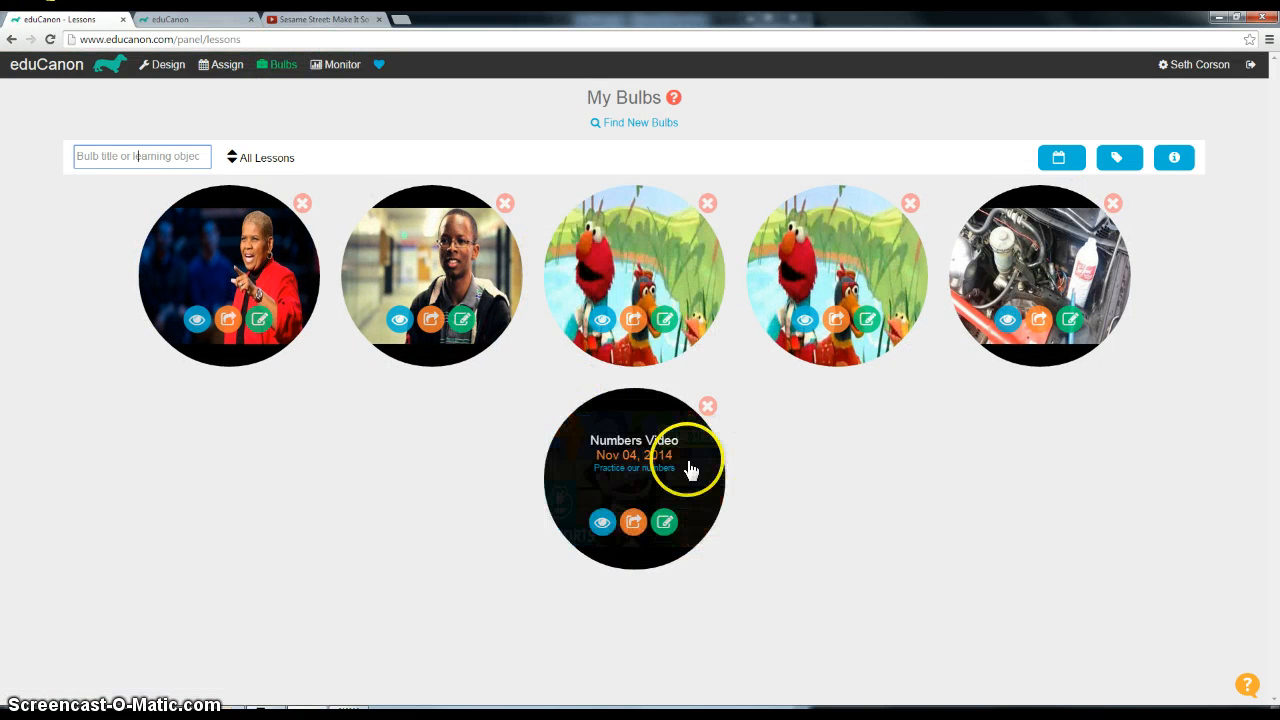
pyautogui.click(636, 523)
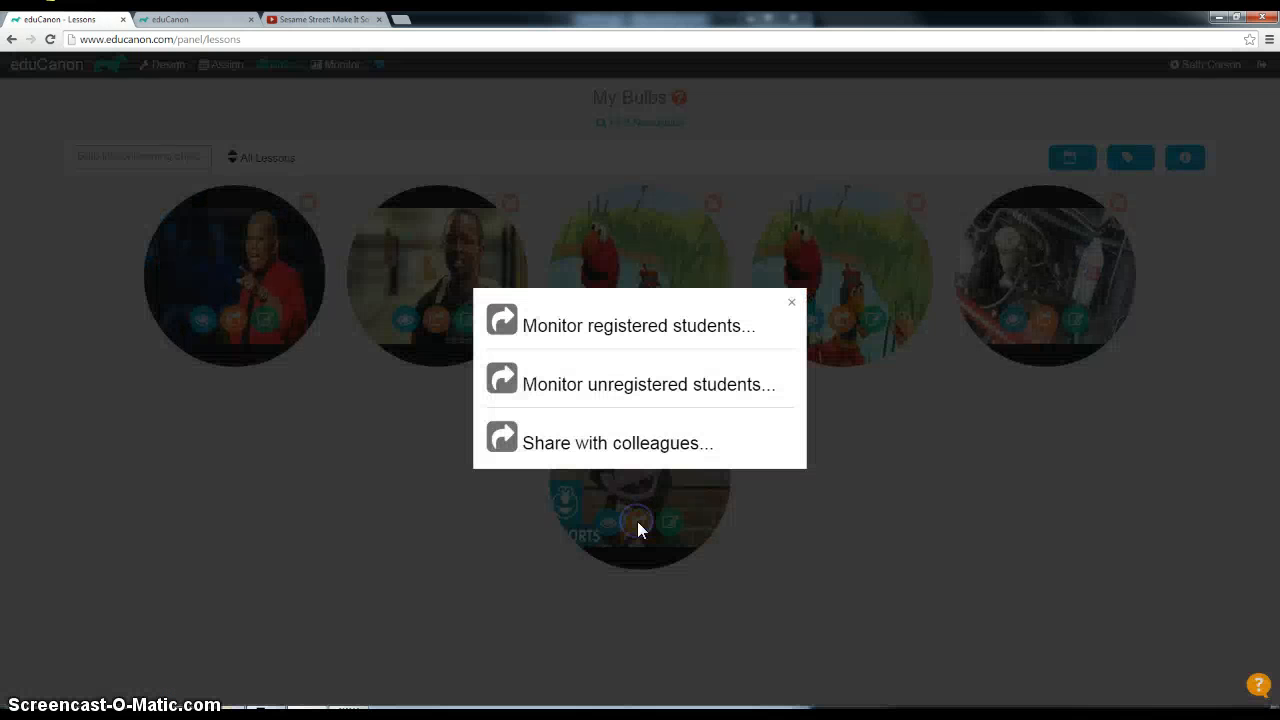
pyautogui.click(516, 392)
pyautogui.click(706, 342)
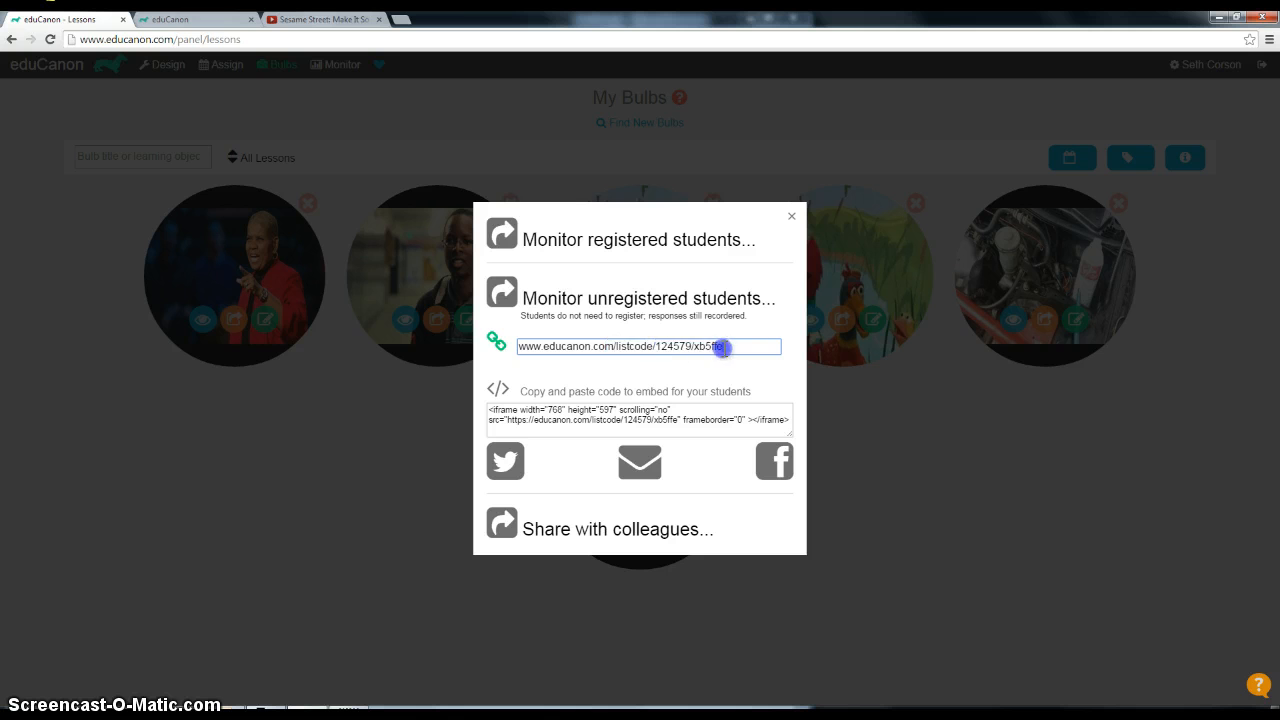
pyautogui.rightClick(610, 348)
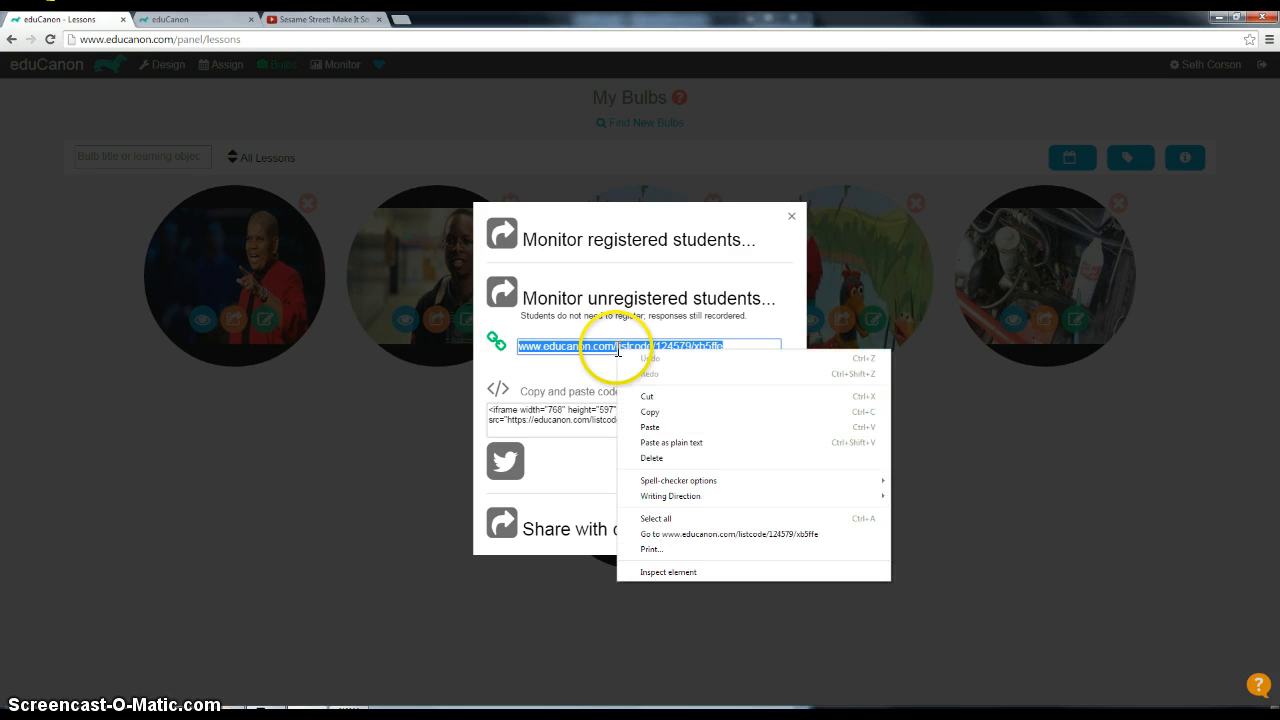
pyautogui.click(647, 412)
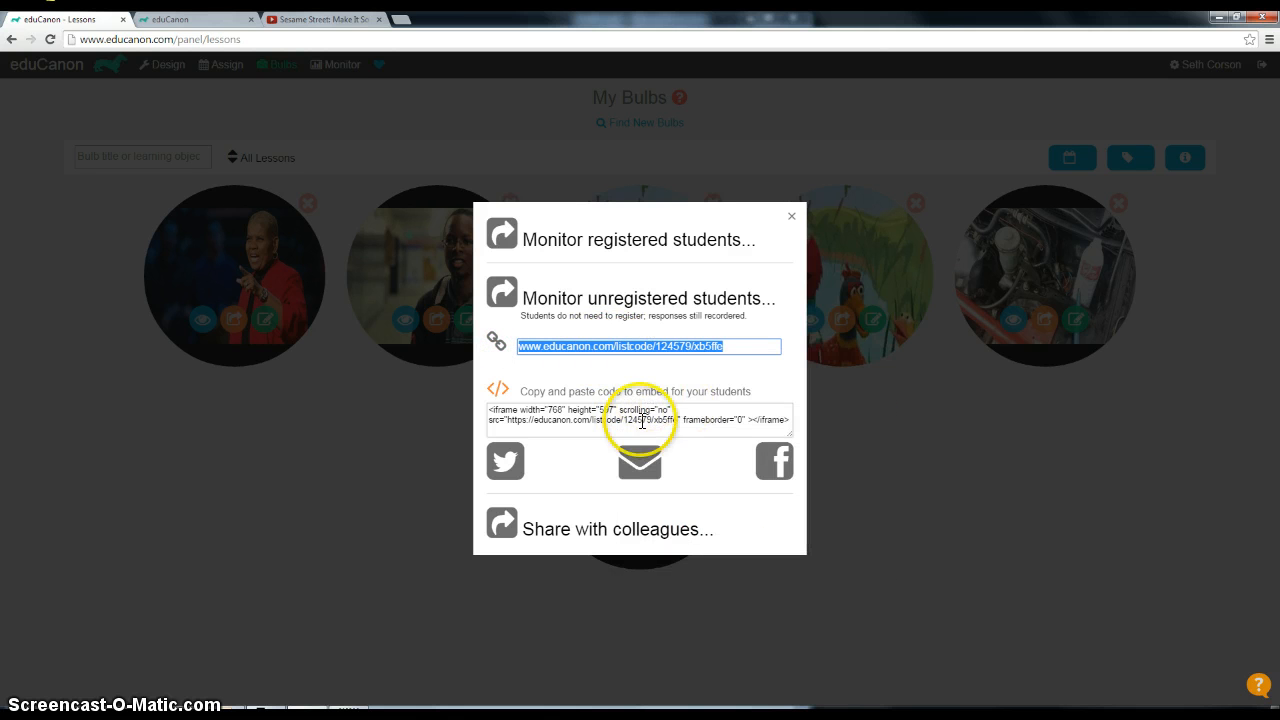
pyautogui.moveTo(735, 346); pyautogui.dragTo(498, 358)
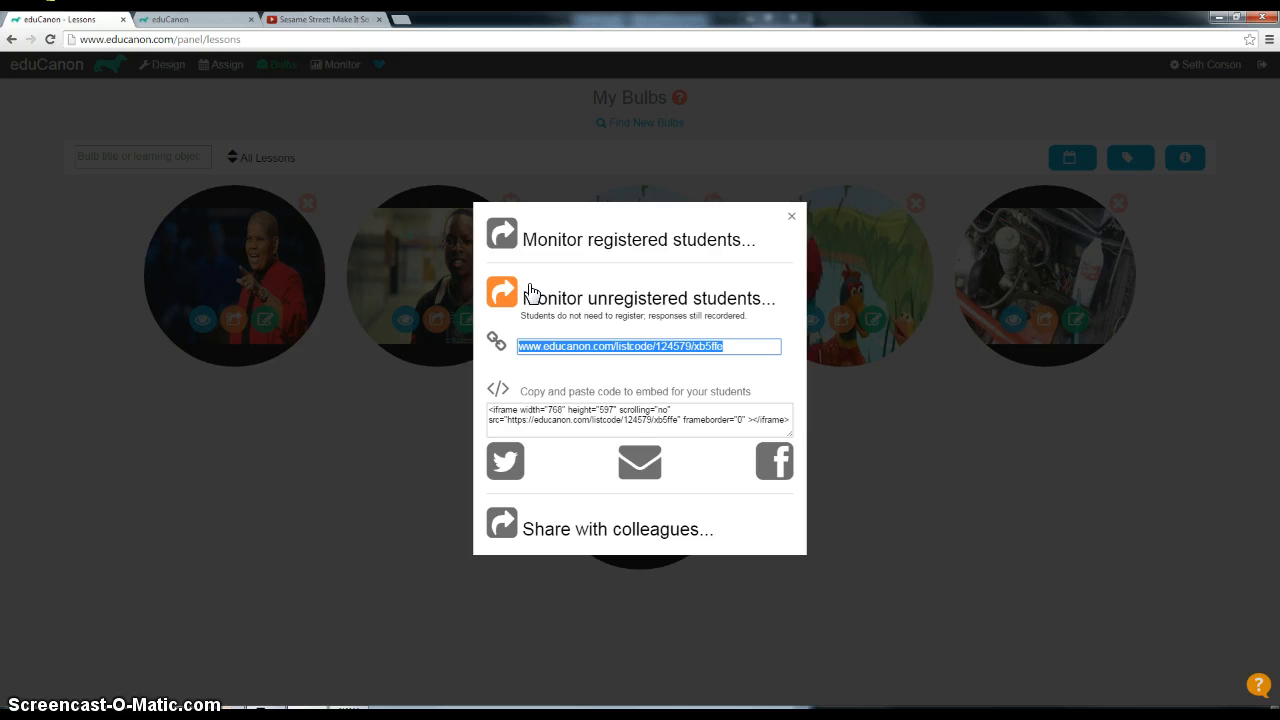
# - Open the copied lesson link in a new browser tab
pyautogui.click(398, 19)
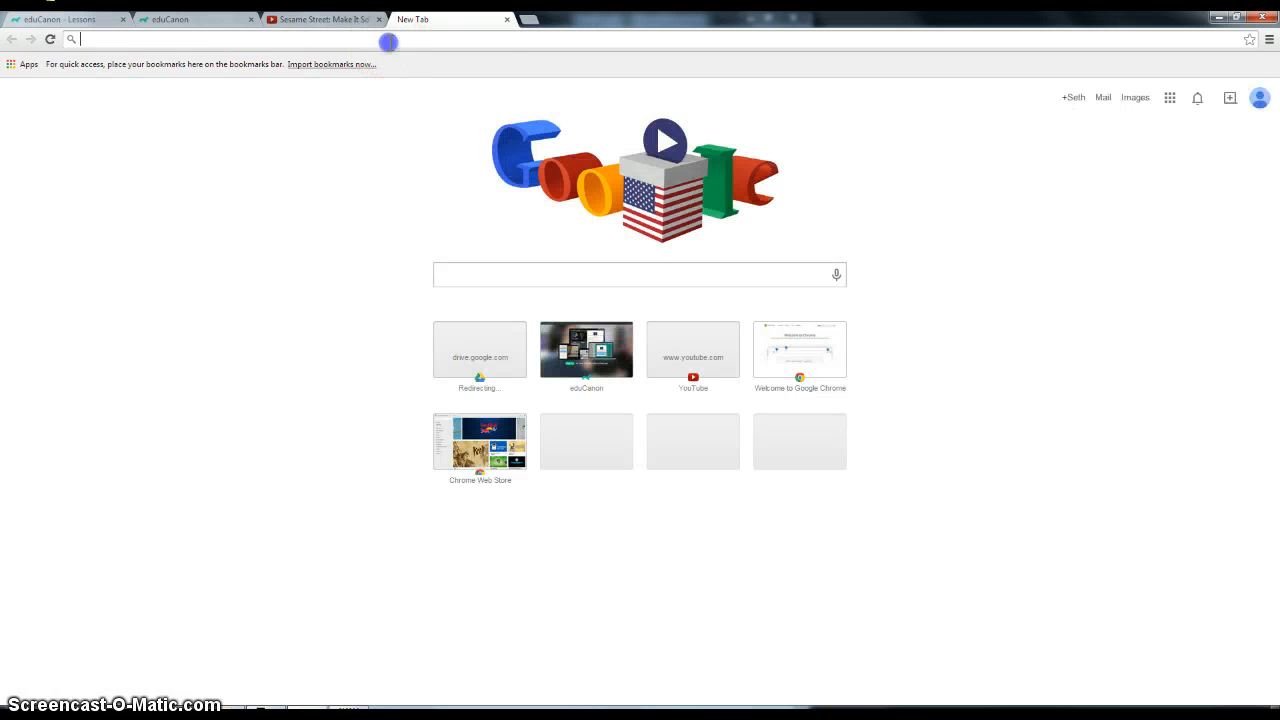
pyautogui.rightClick(389, 42)
pyautogui.click(449, 106)
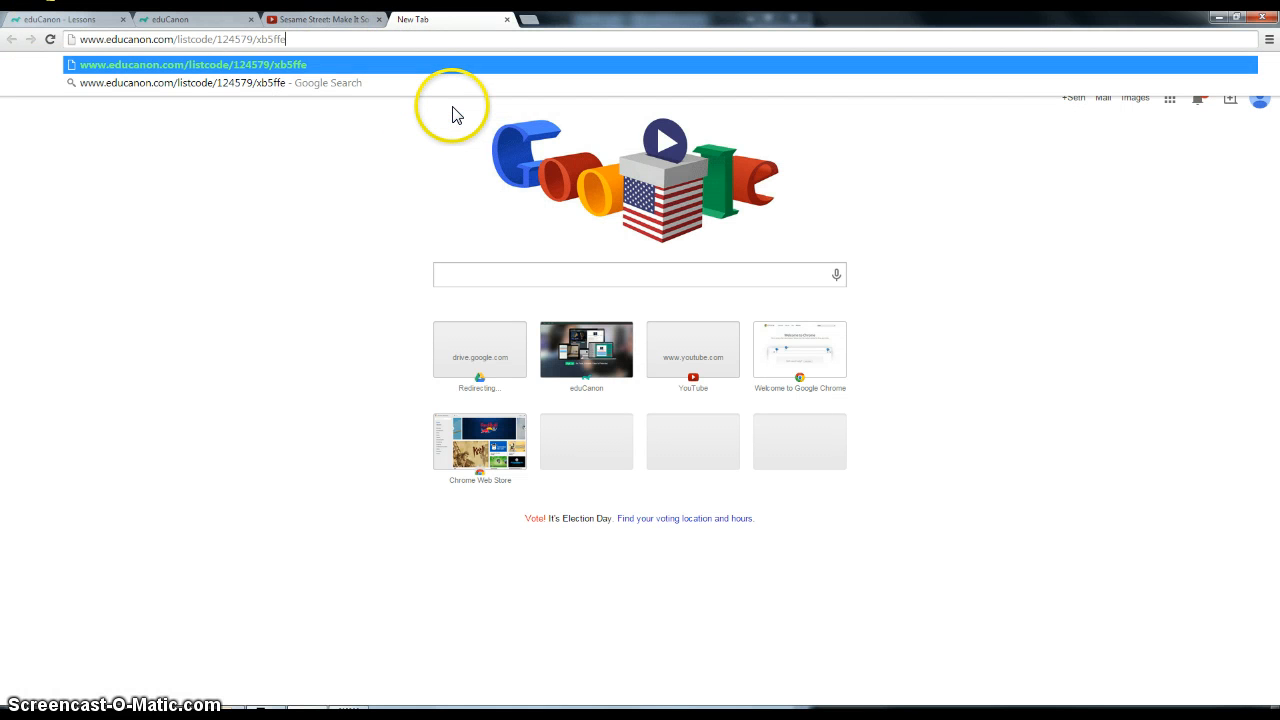
pyautogui.press('Return')
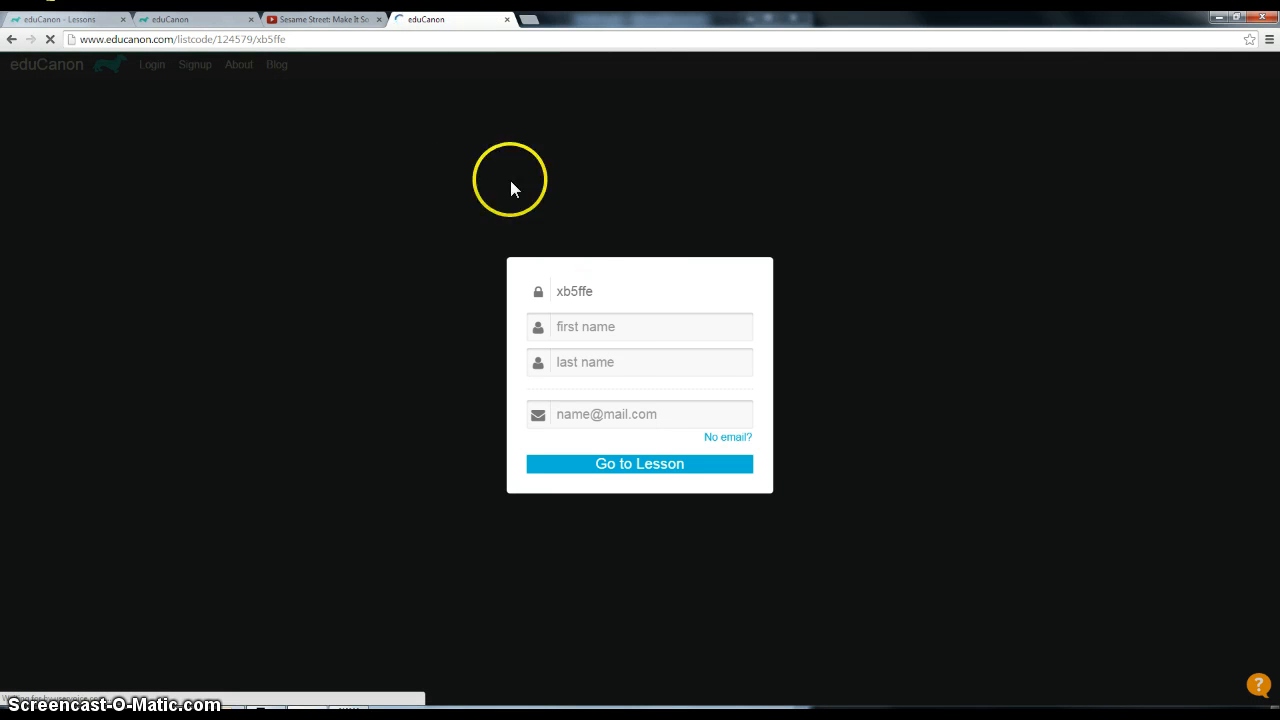
# - Enter the student's first and last name, choose the no-email option, and go to the lesson
pyautogui.click(591, 332)
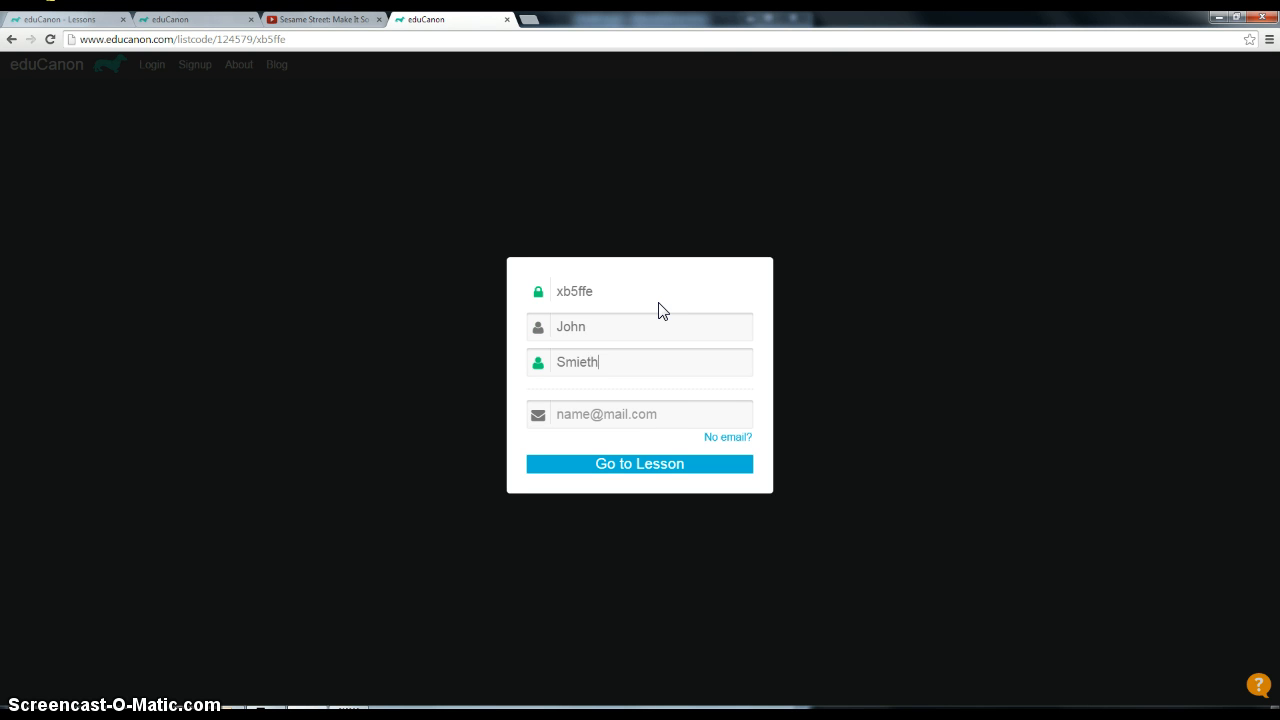
pyautogui.click(582, 414)
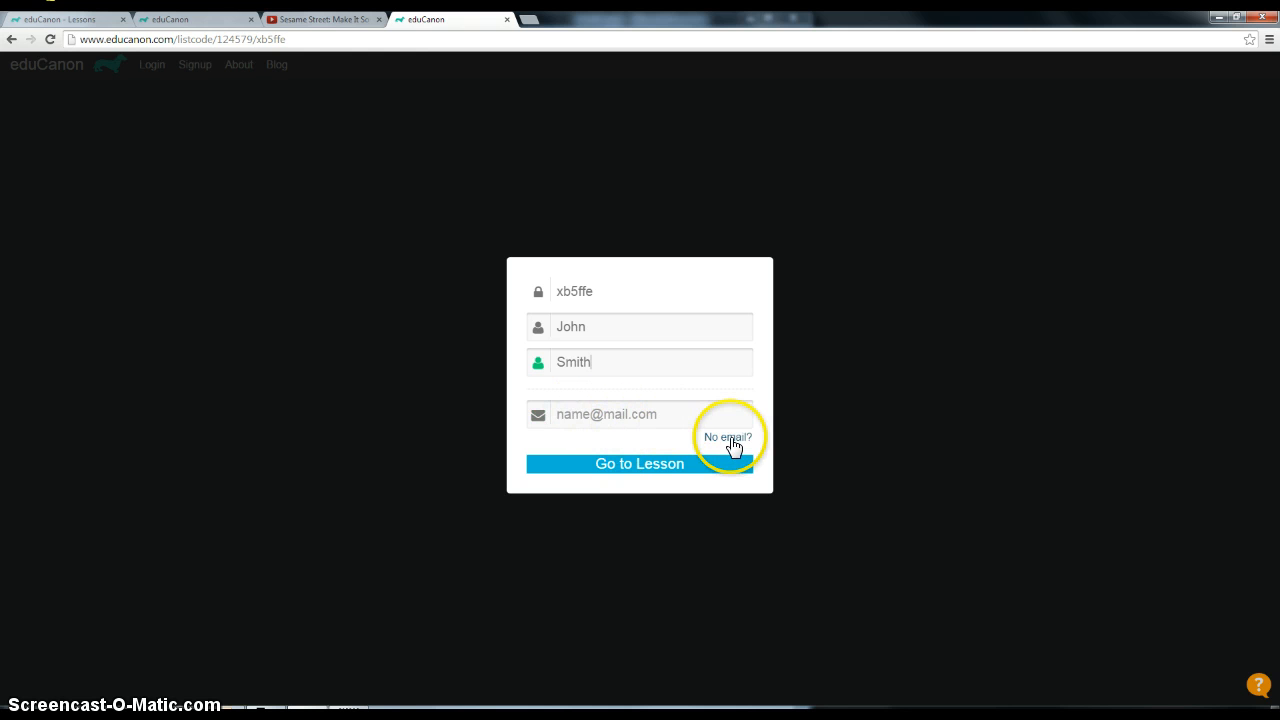
pyautogui.click(730, 439)
pyautogui.click(655, 466)
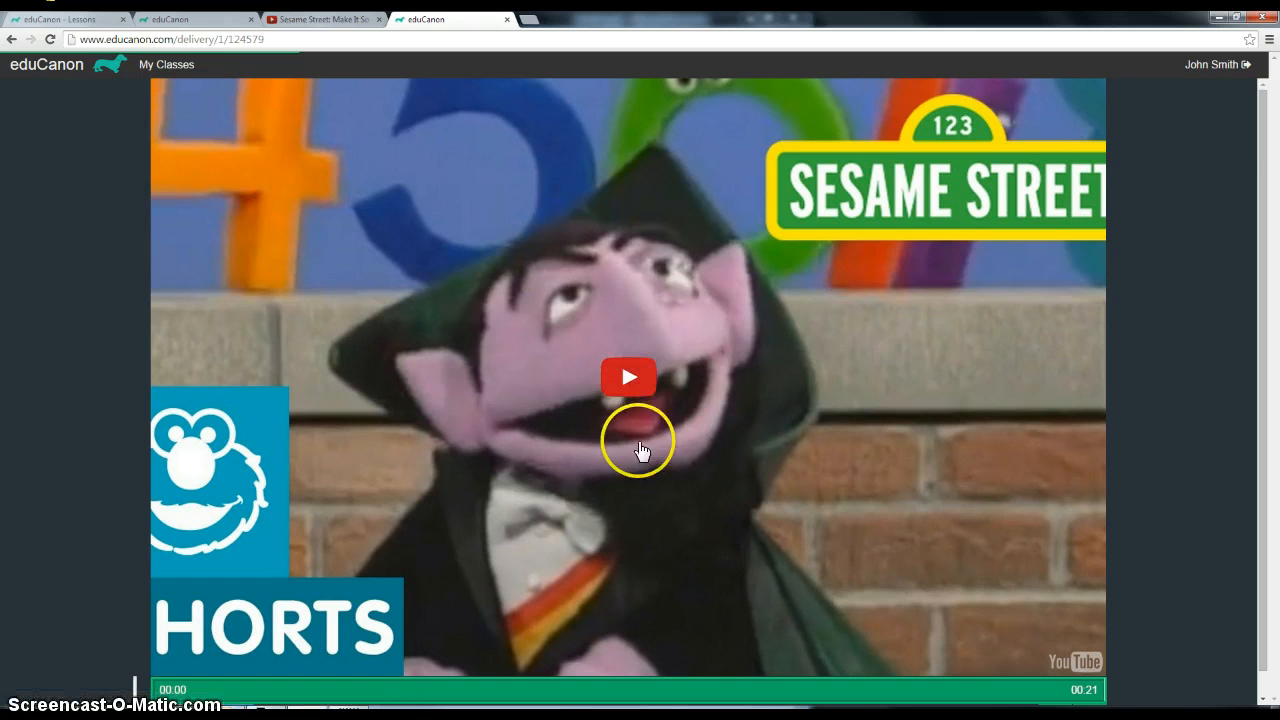
# - Play the lesson video, answer the missing-number question with 1, submit it, and continue
pyautogui.click(645, 372)
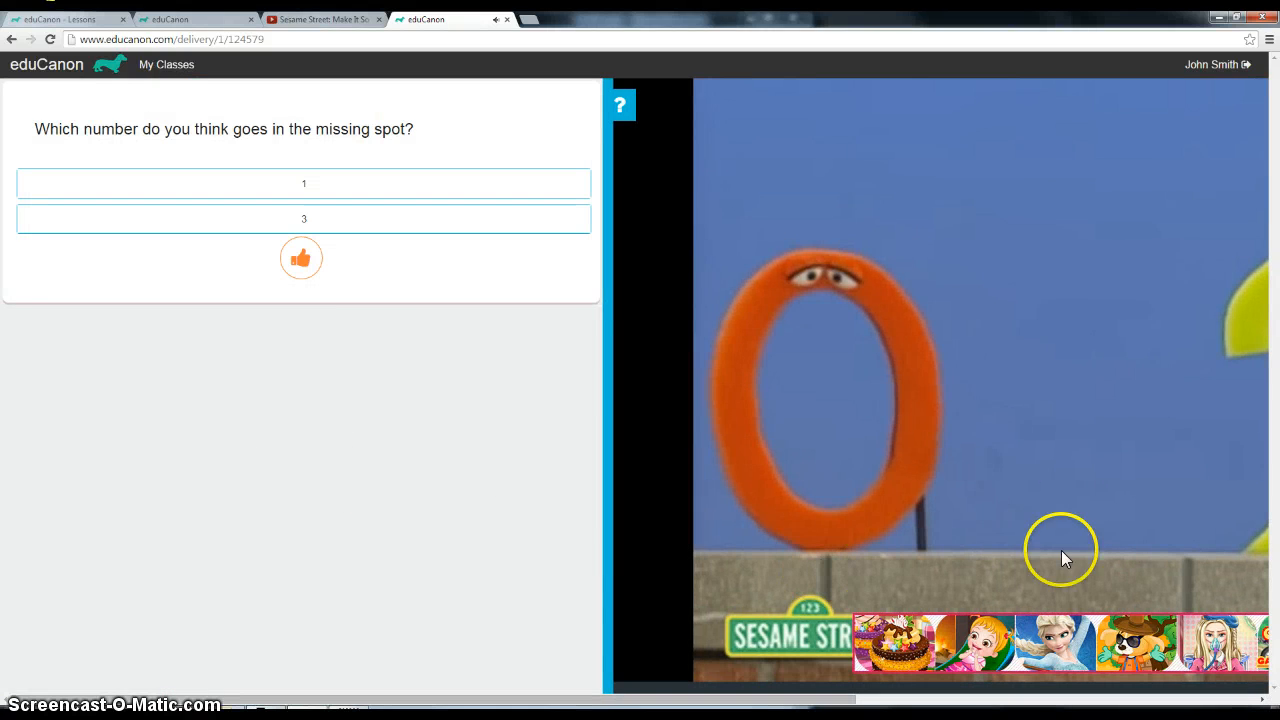
pyautogui.click(333, 191)
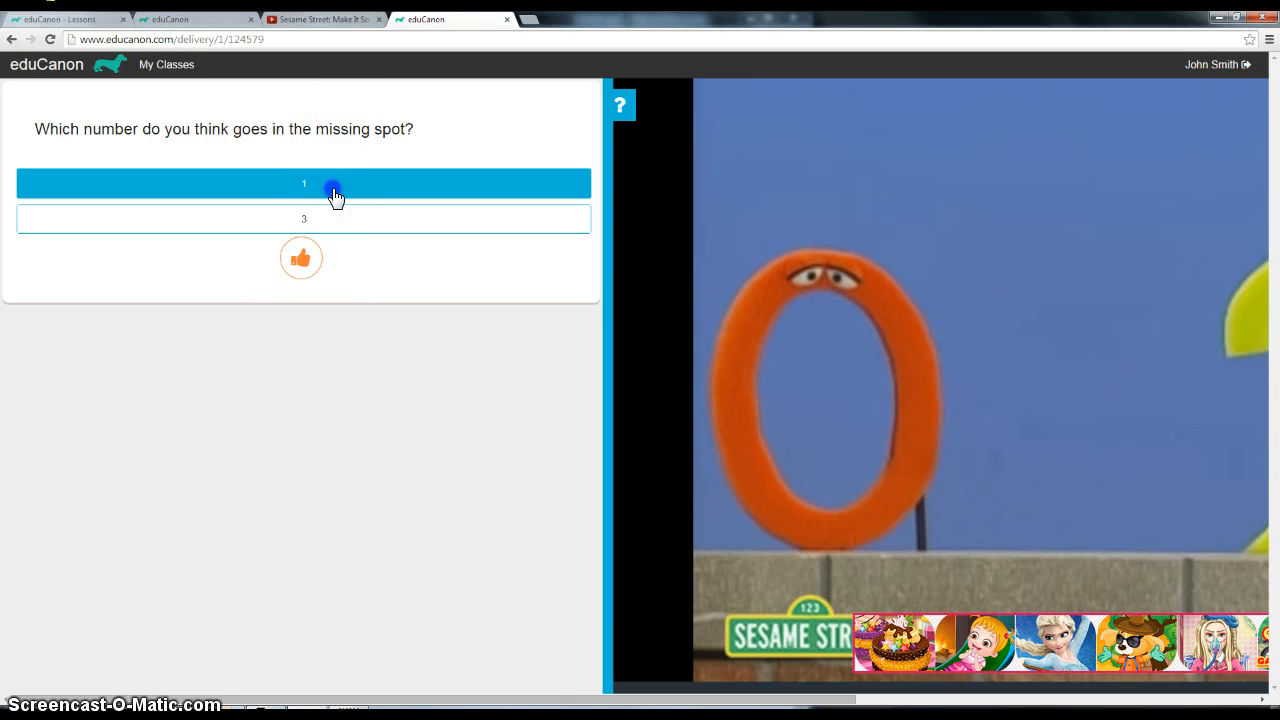
pyautogui.click(300, 262)
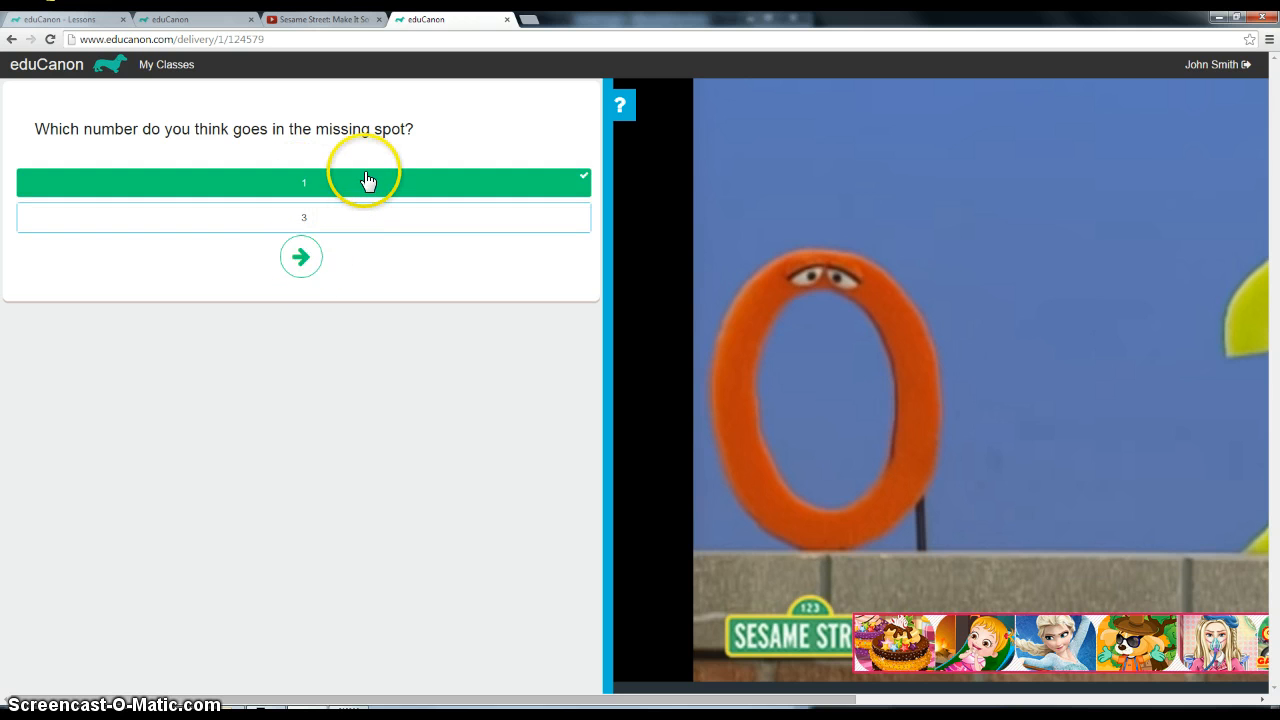
pyautogui.click(305, 259)
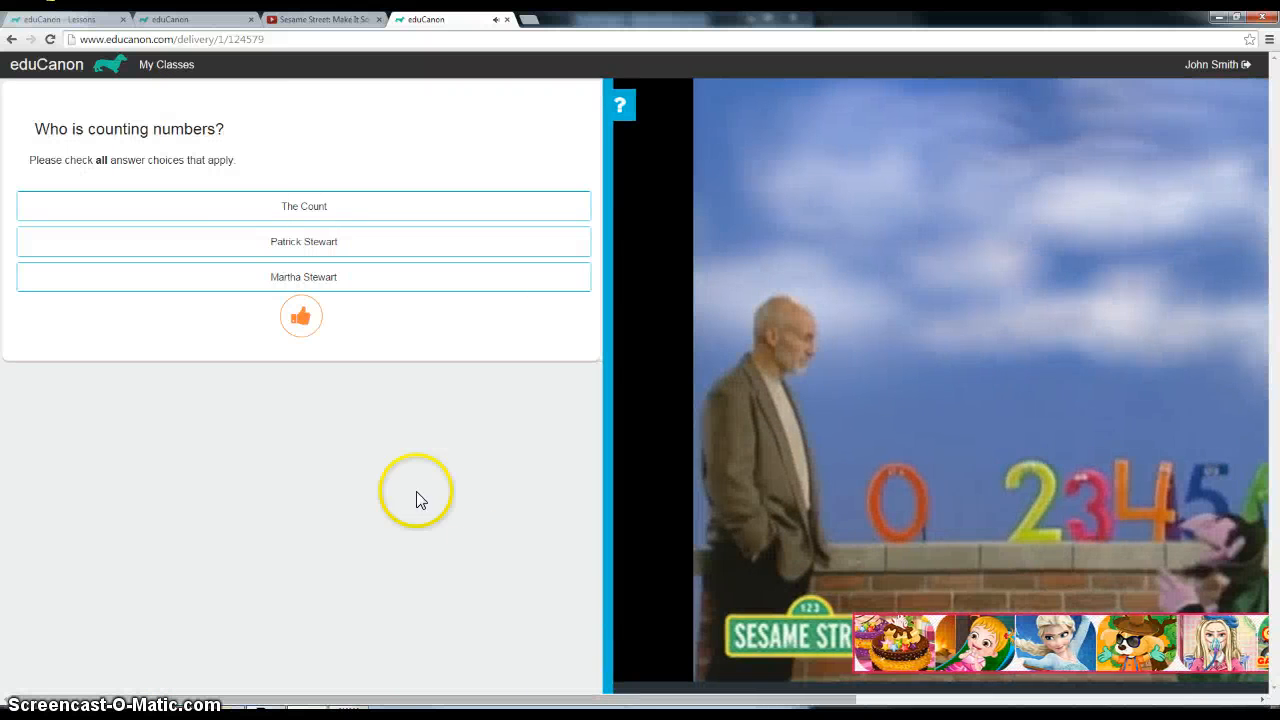
# - Answer "Who is counting numbers?" with The Count and Patrick Stewart, and complete the lesson through its score screen
pyautogui.click(340, 214)
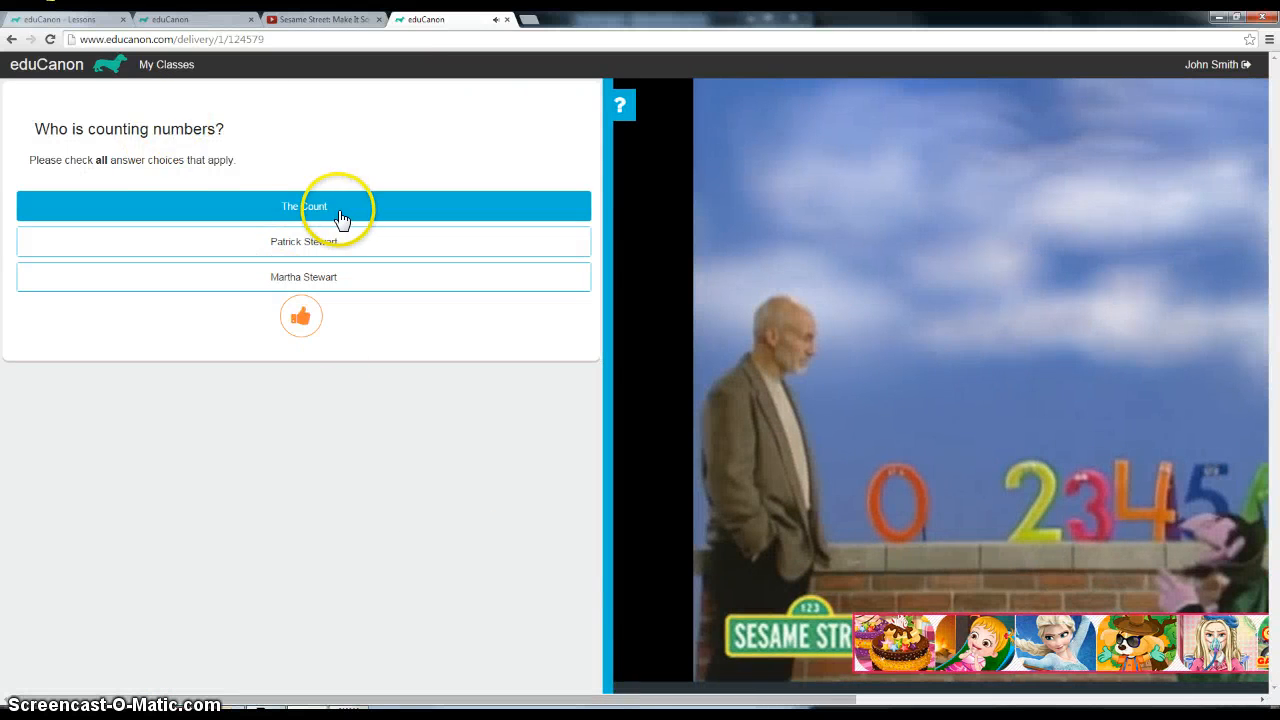
pyautogui.click(377, 251)
pyautogui.click(300, 316)
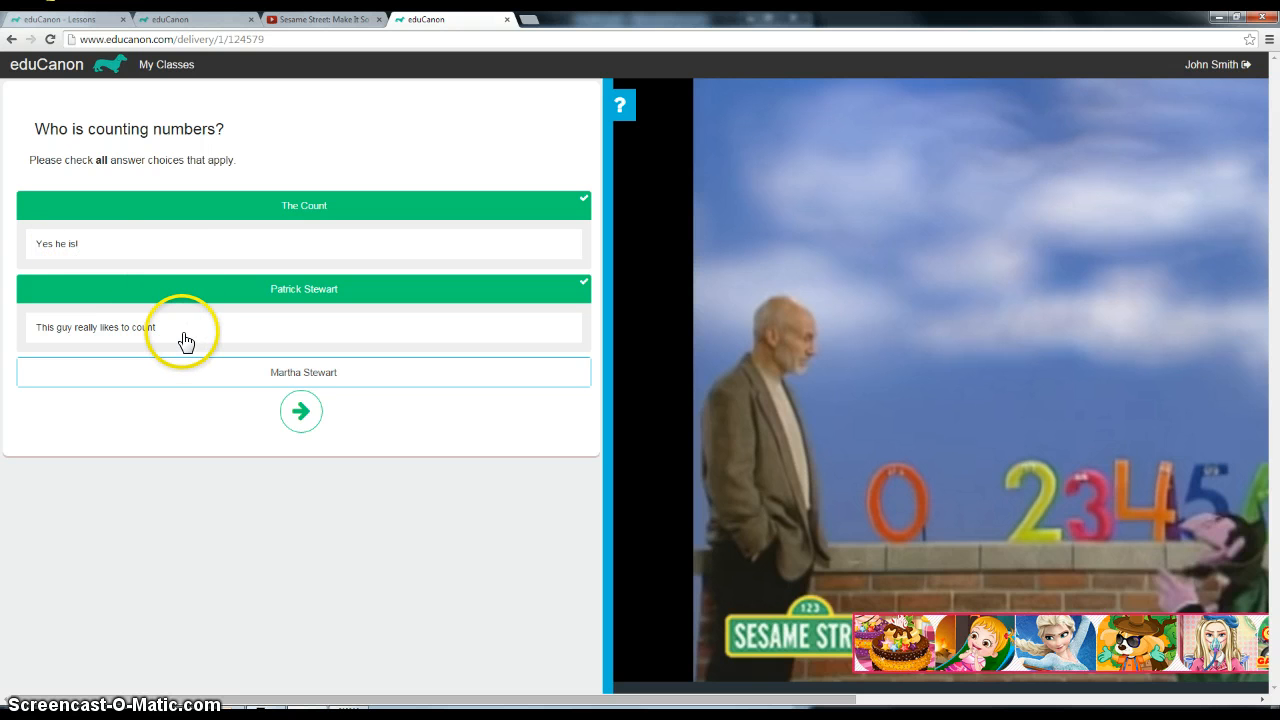
pyautogui.click(286, 420)
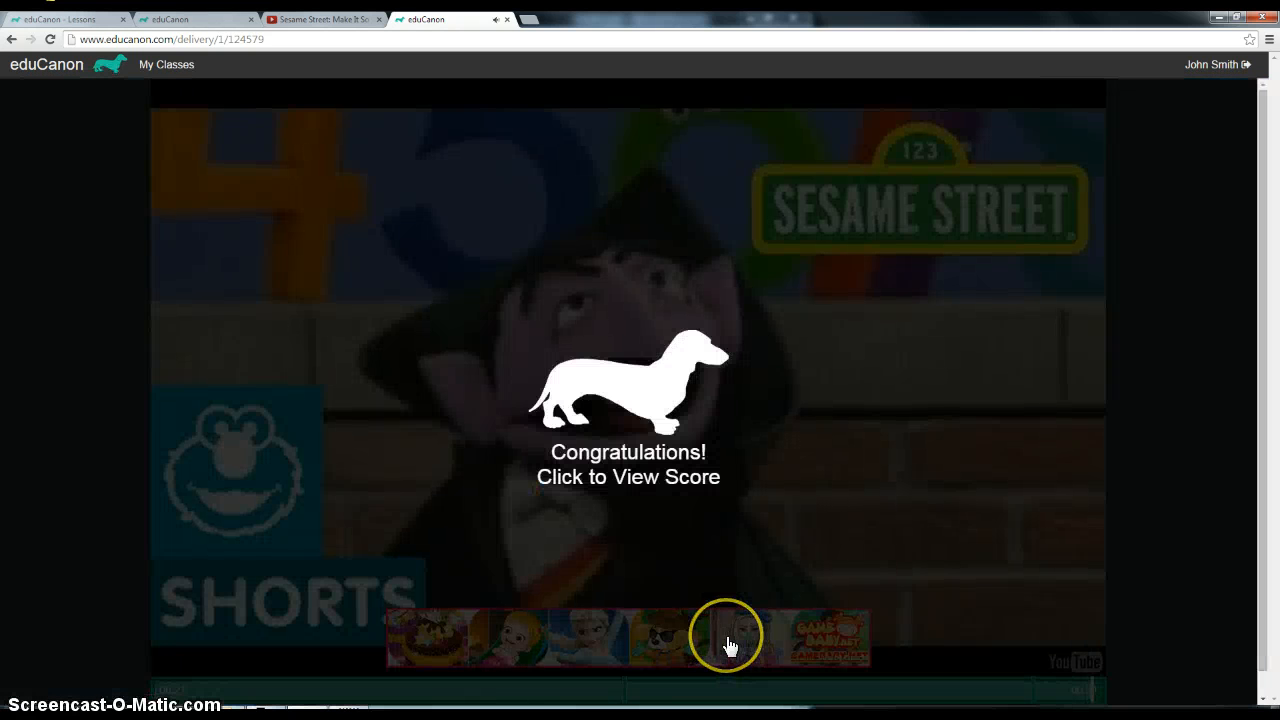
pyautogui.click(631, 455)
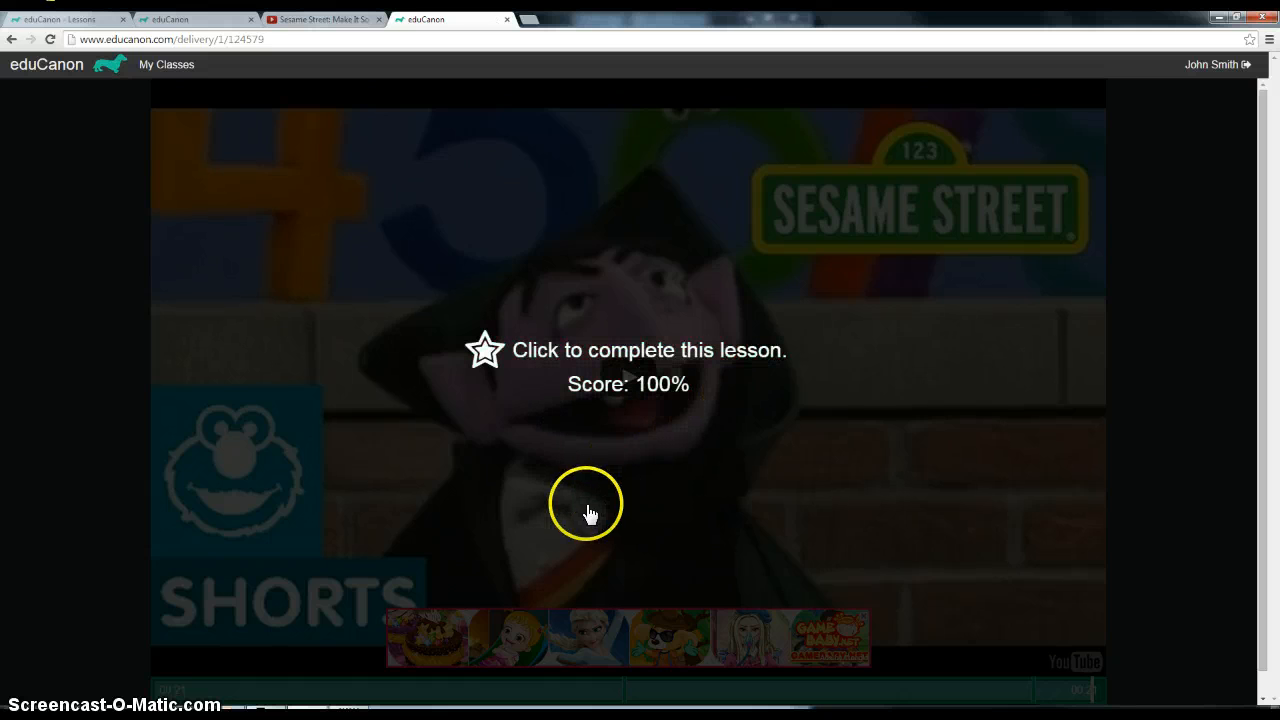
pyautogui.click(615, 368)
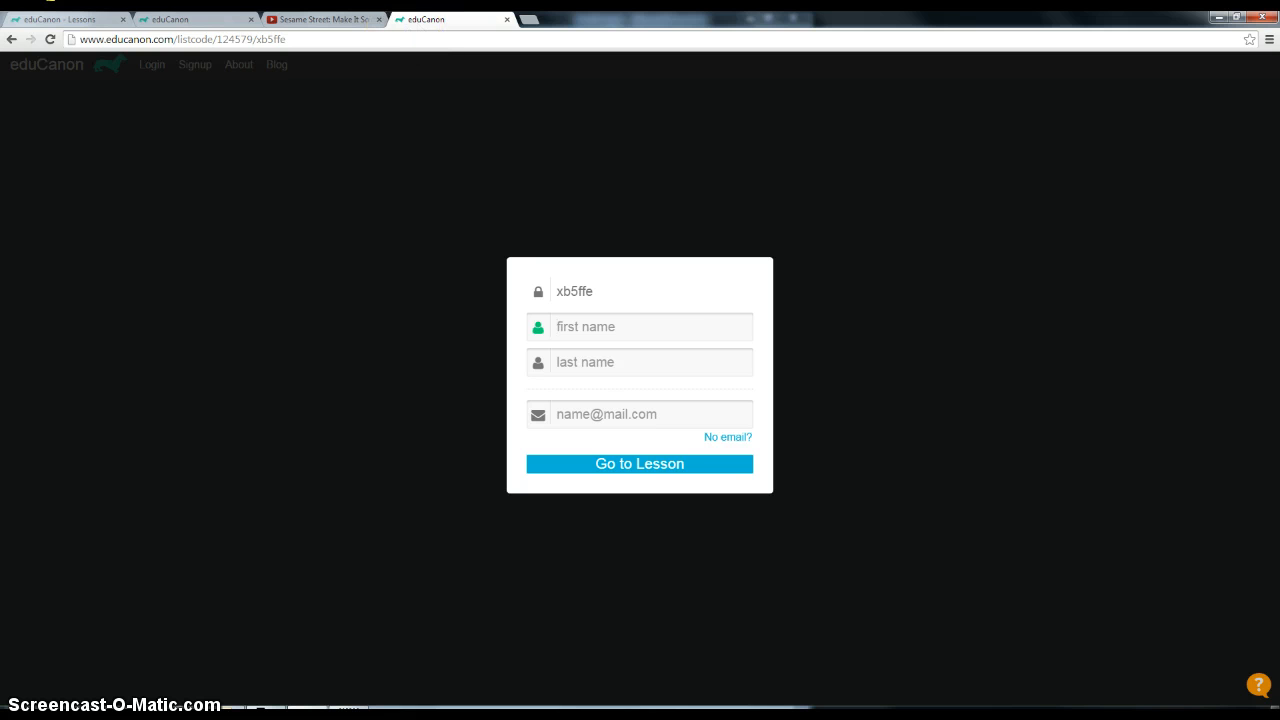
# - Close the share dialog on the teacher's My Bulbs page and try to open the student monitoring page
pyautogui.click(68, 20)
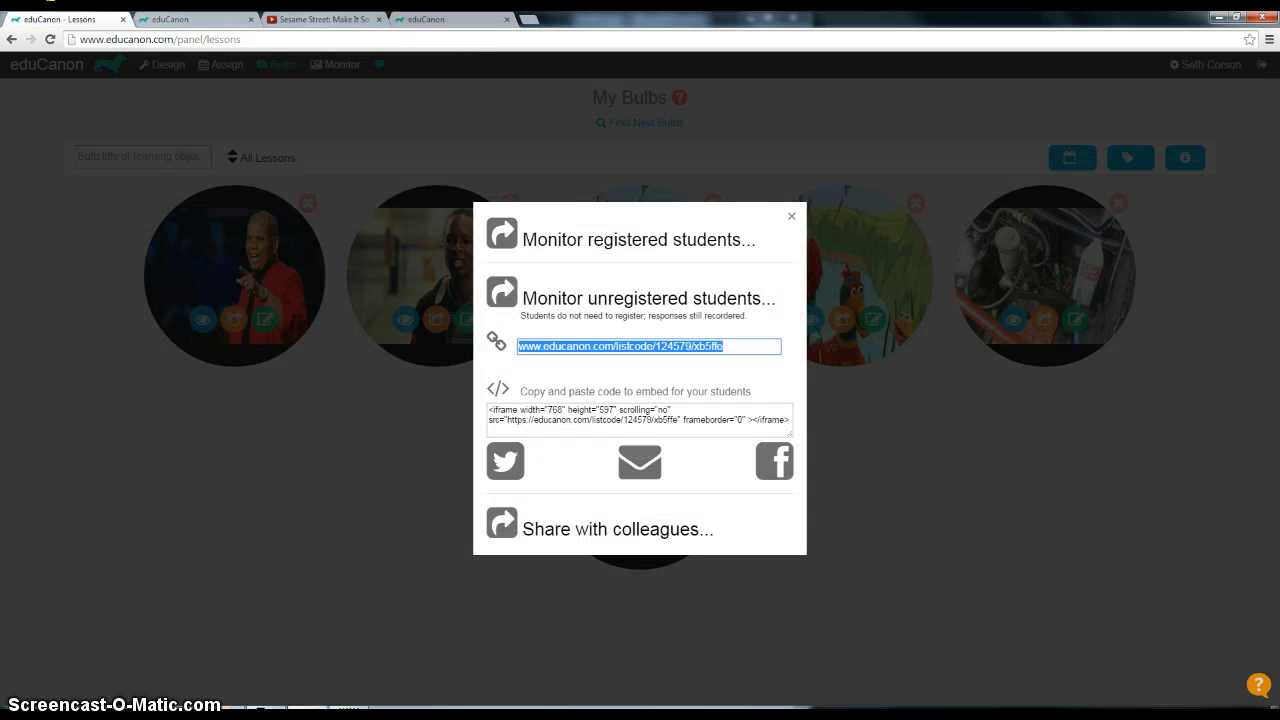
pyautogui.click(790, 215)
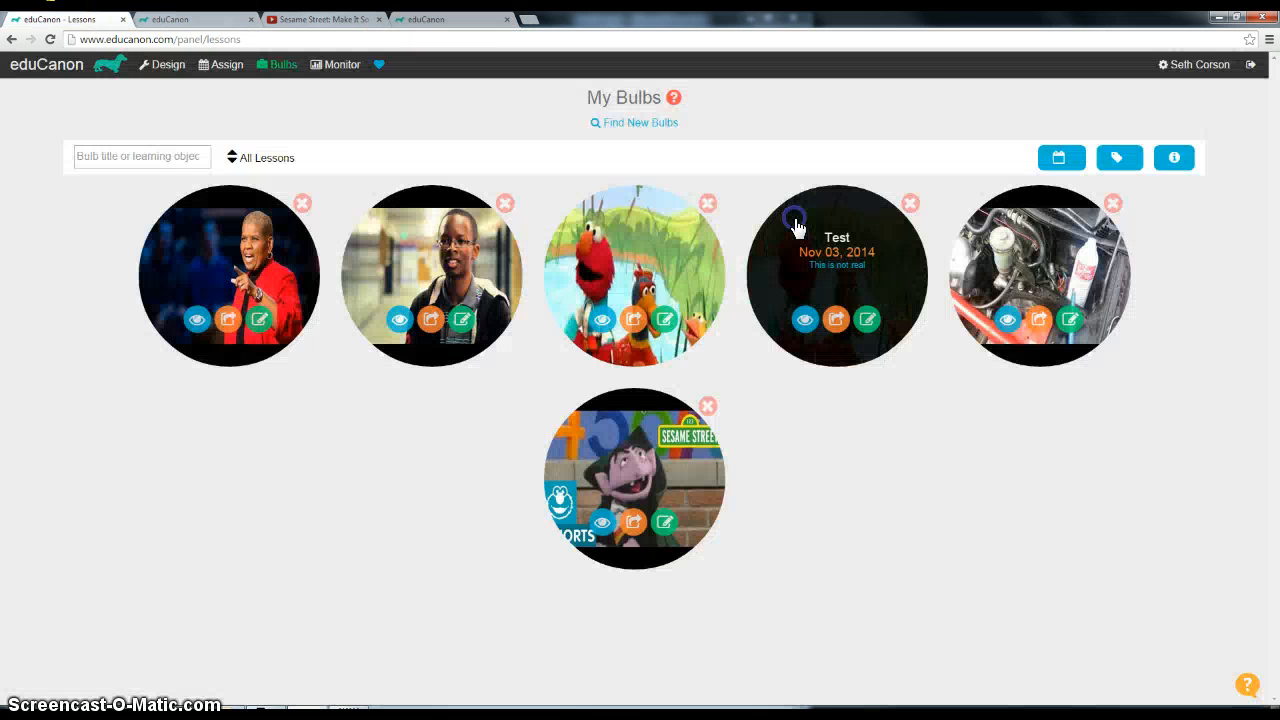
pyautogui.click(330, 64)
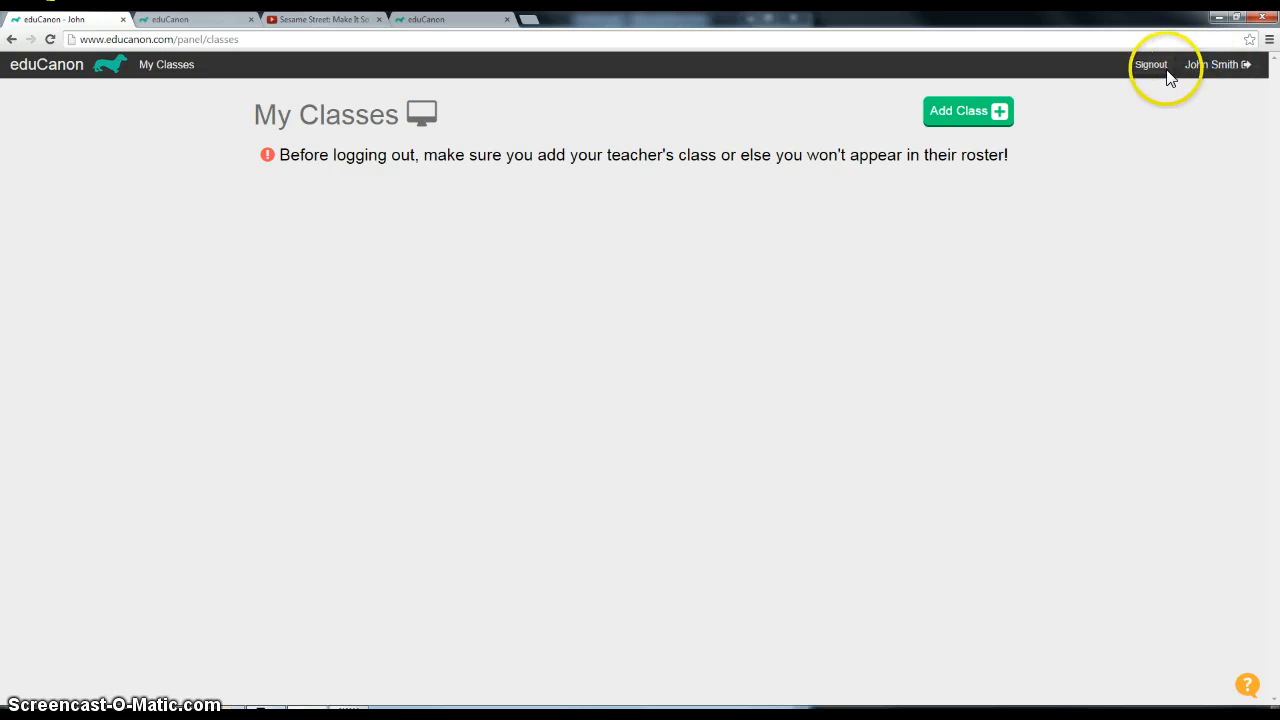
# - Sign out of the student account, confirming to leave the My Classes page without adding a class
pyautogui.click(1157, 68)
pyautogui.click(1161, 65)
pyautogui.click(1165, 65)
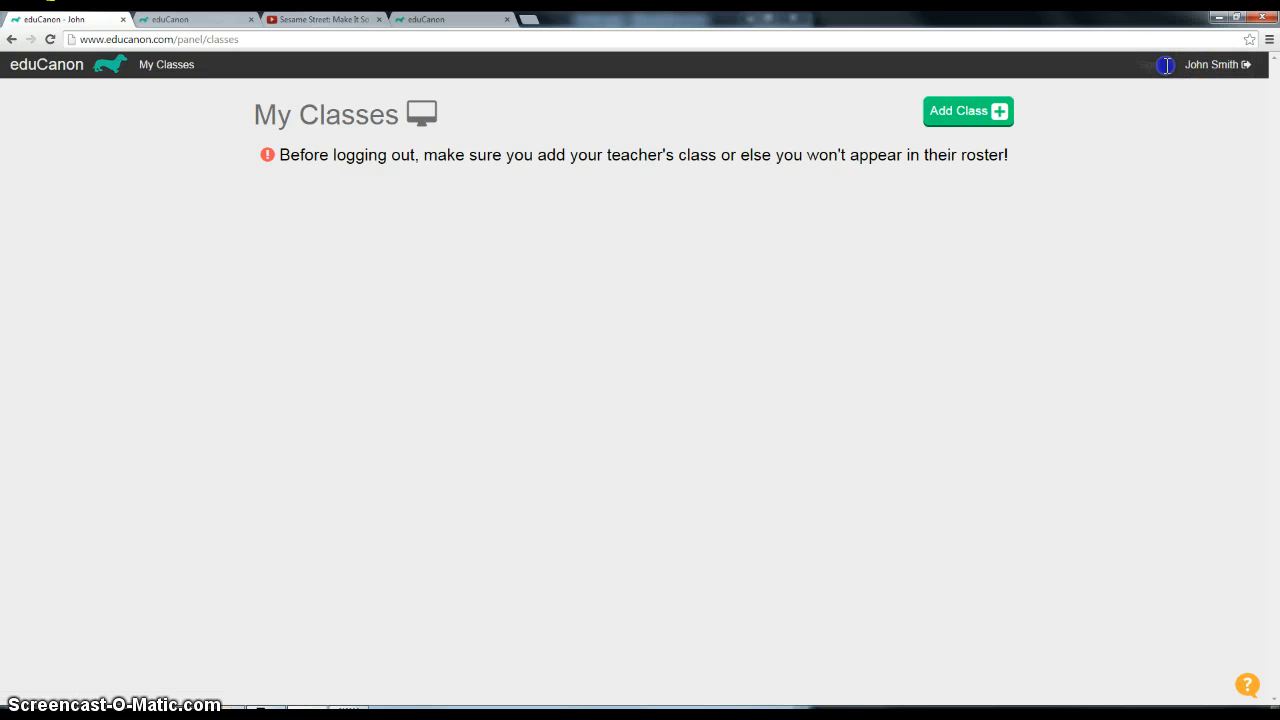
pyautogui.click(1205, 68)
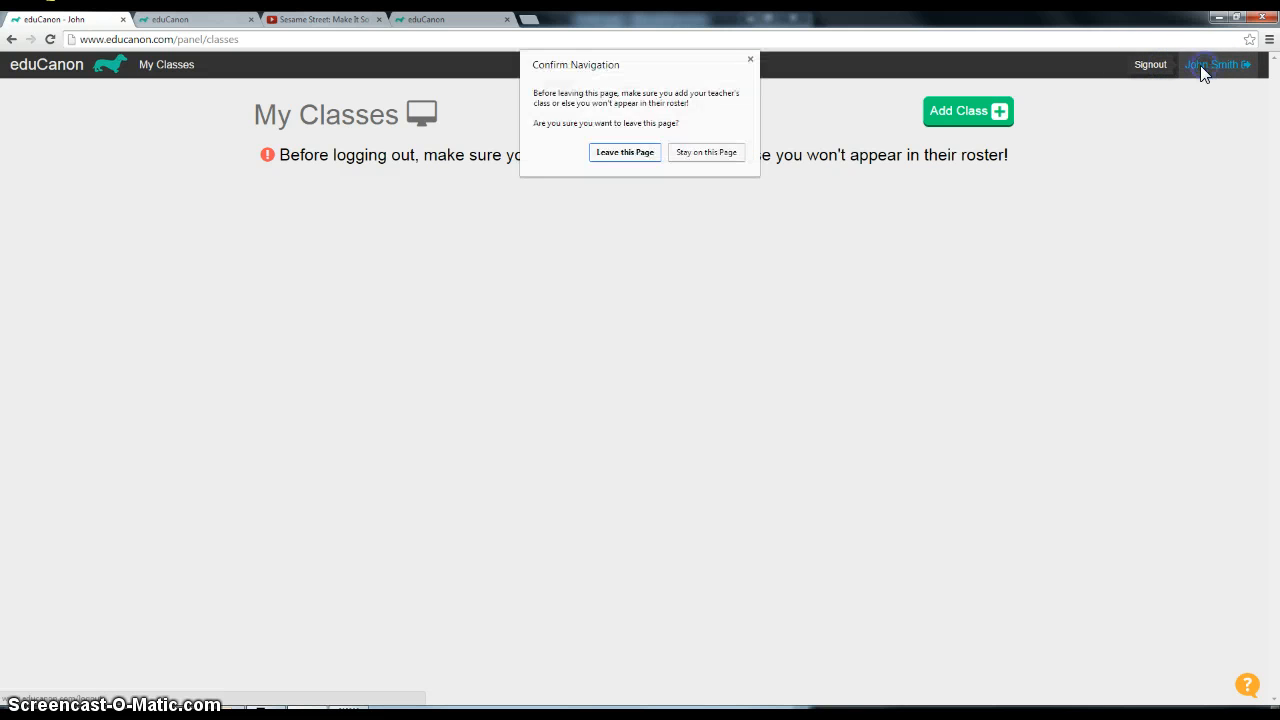
pyautogui.click(630, 158)
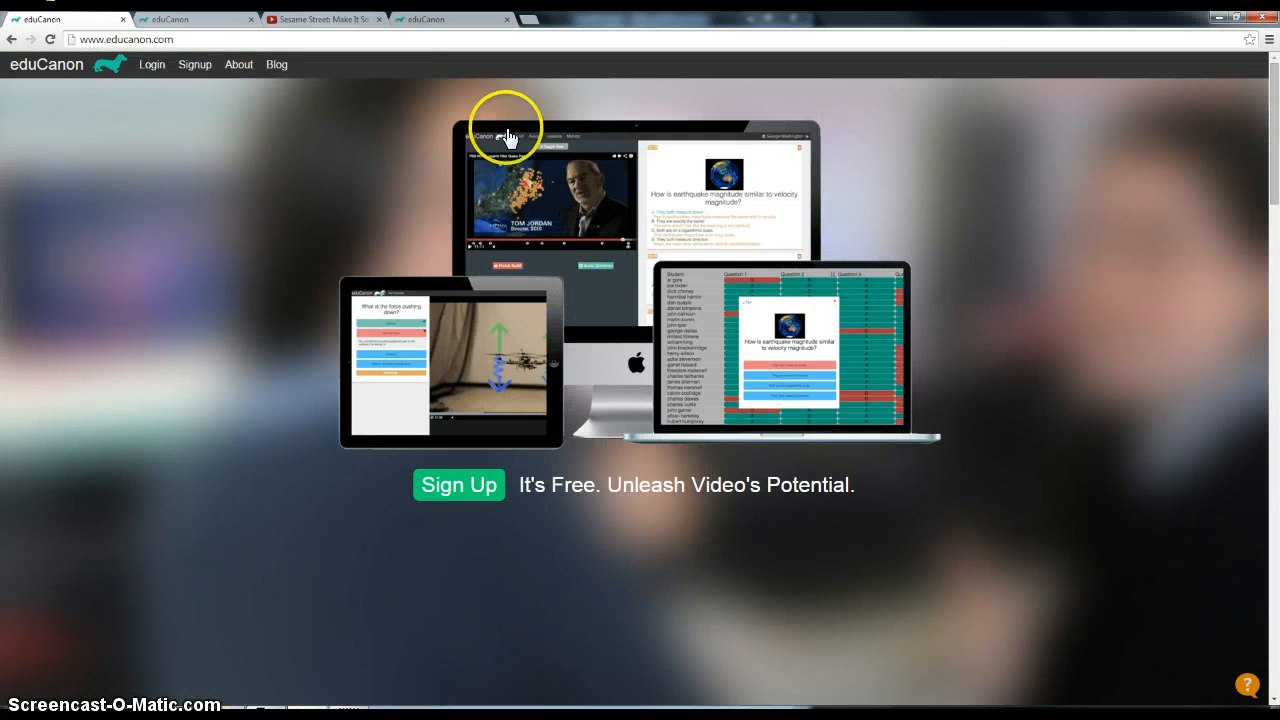
# - Close the student lesson's browser tab and log back in to the teacher account with Google
pyautogui.click(471, 19)
pyautogui.click(507, 19)
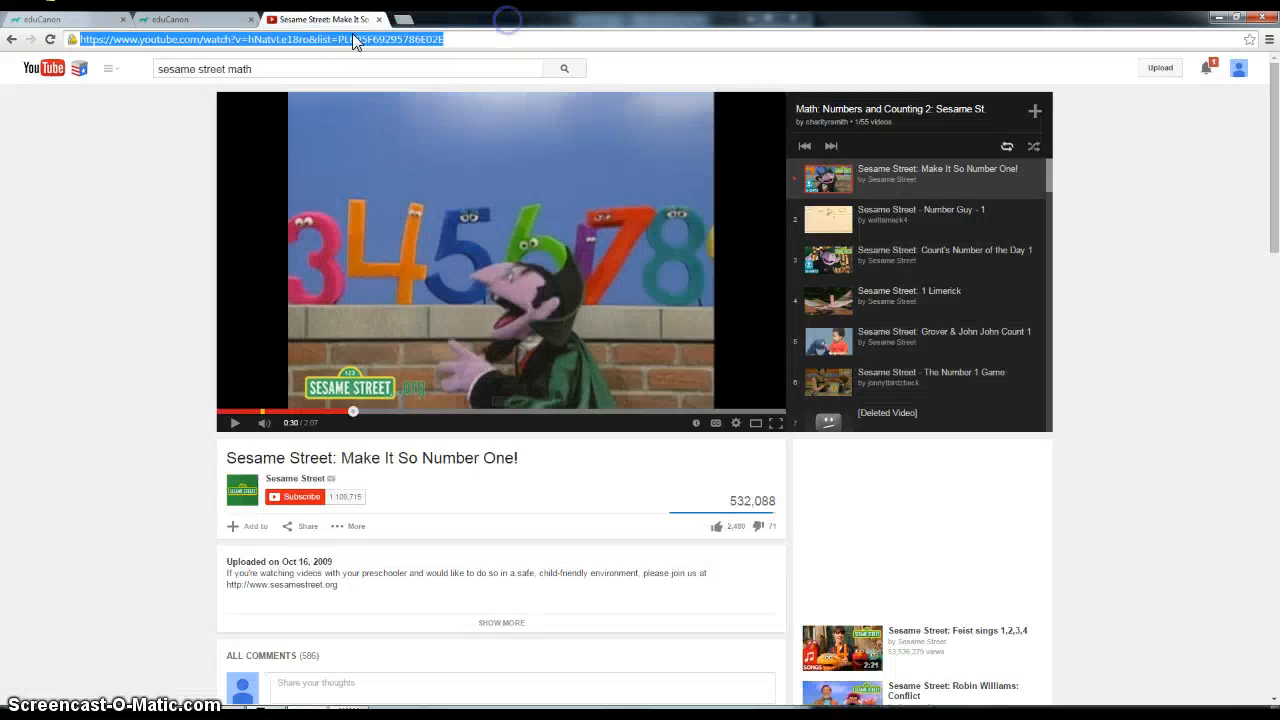
pyautogui.click(58, 20)
pyautogui.scroll(-1, 457, 343)
pyautogui.scroll(1, 343, 314)
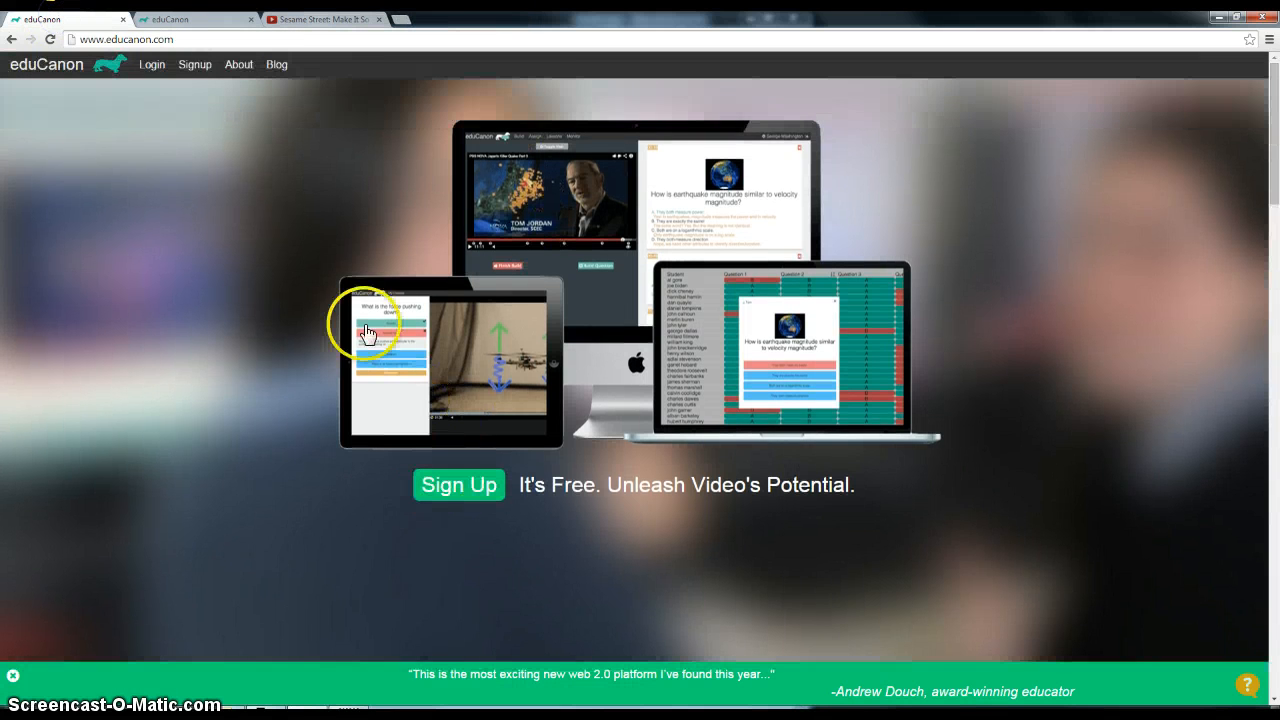
pyautogui.click(150, 66)
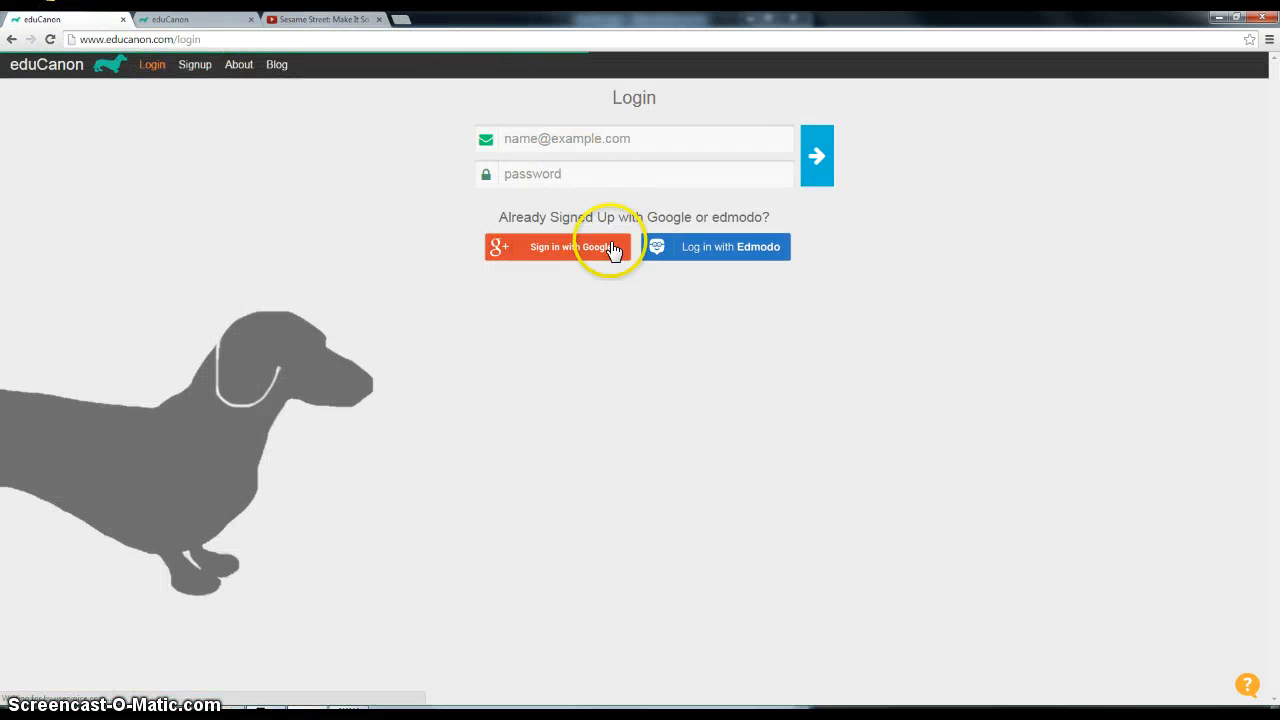
pyautogui.click(607, 249)
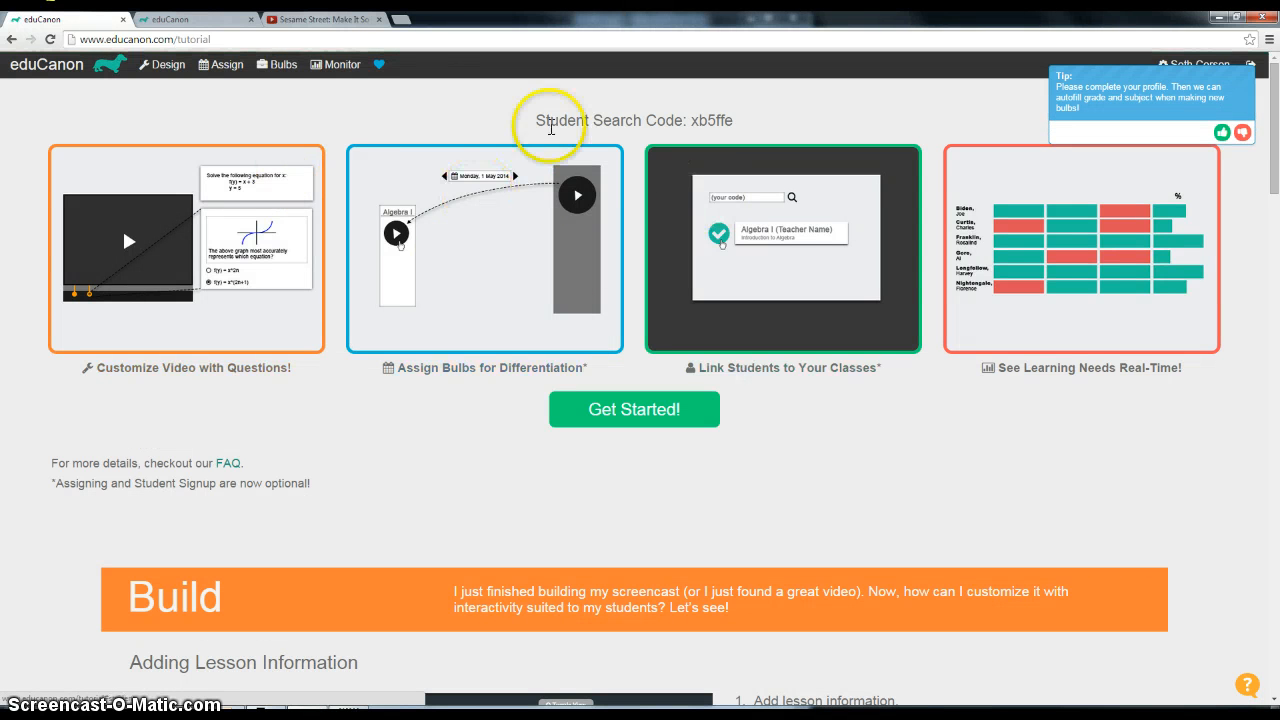
# - Show the question-by-question breakdown of the Numbers Video bulb for the Unassigned class
pyautogui.click(324, 68)
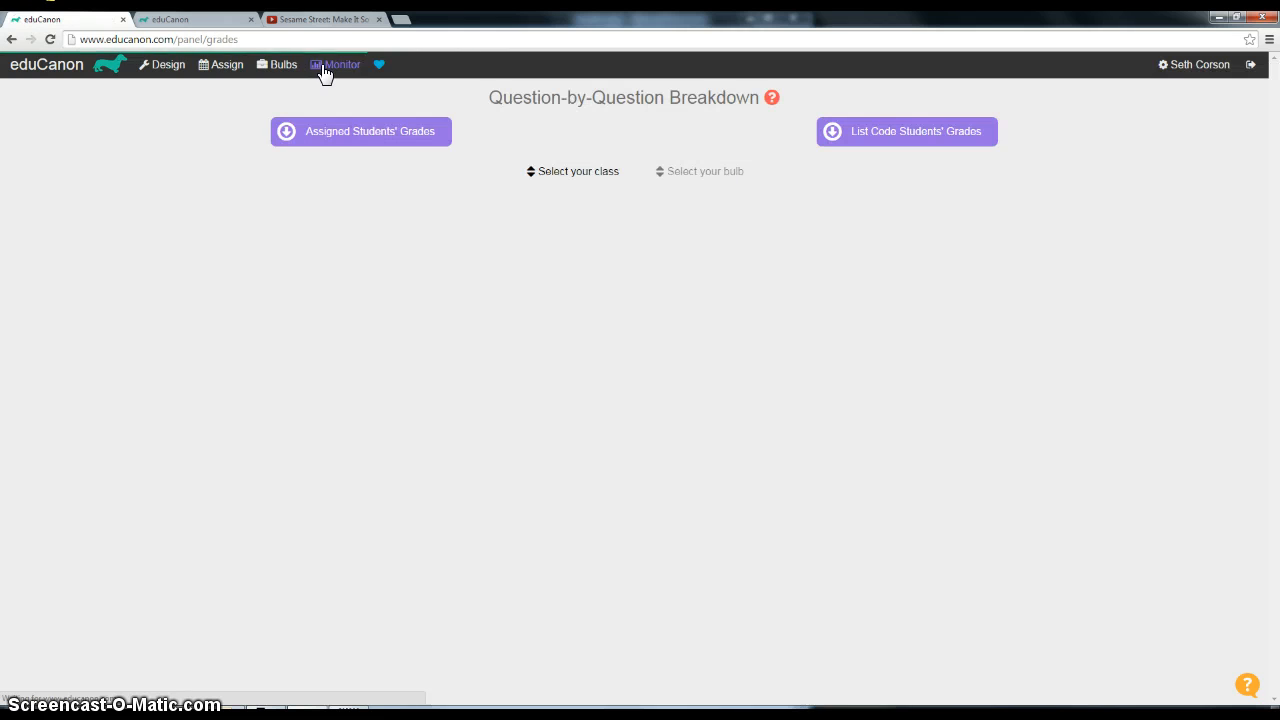
pyautogui.click(533, 172)
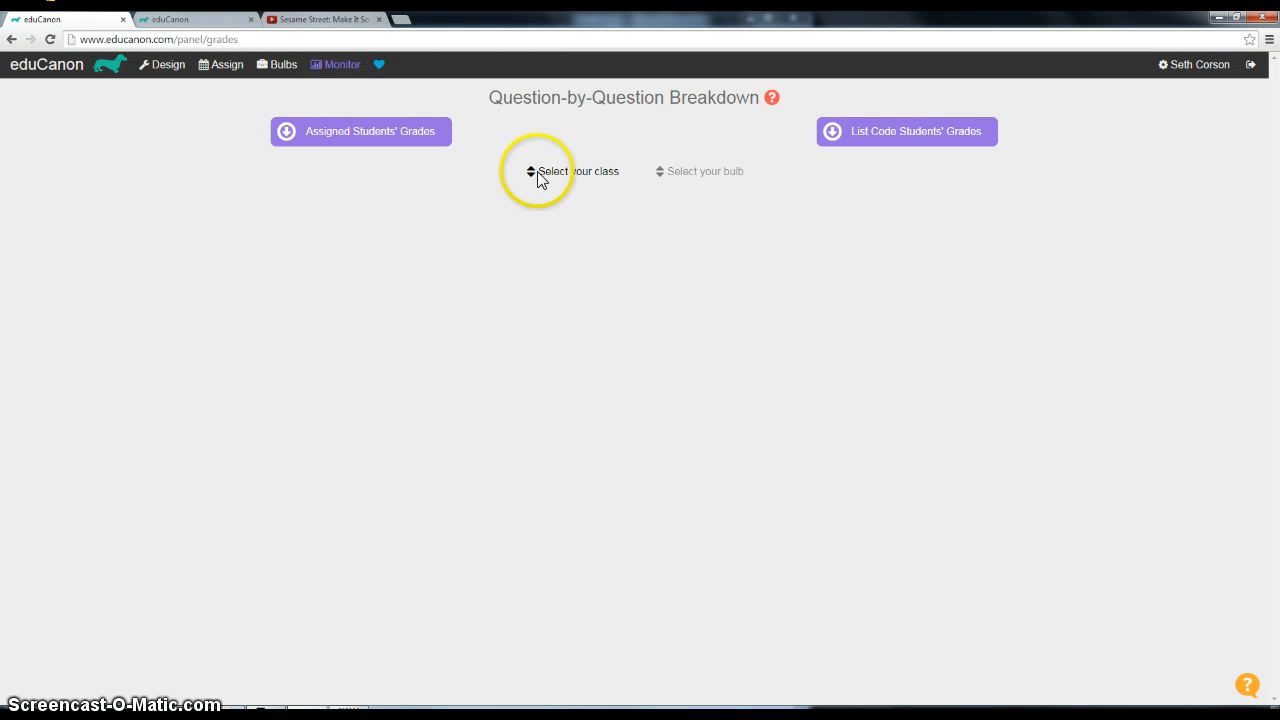
pyautogui.click(537, 171)
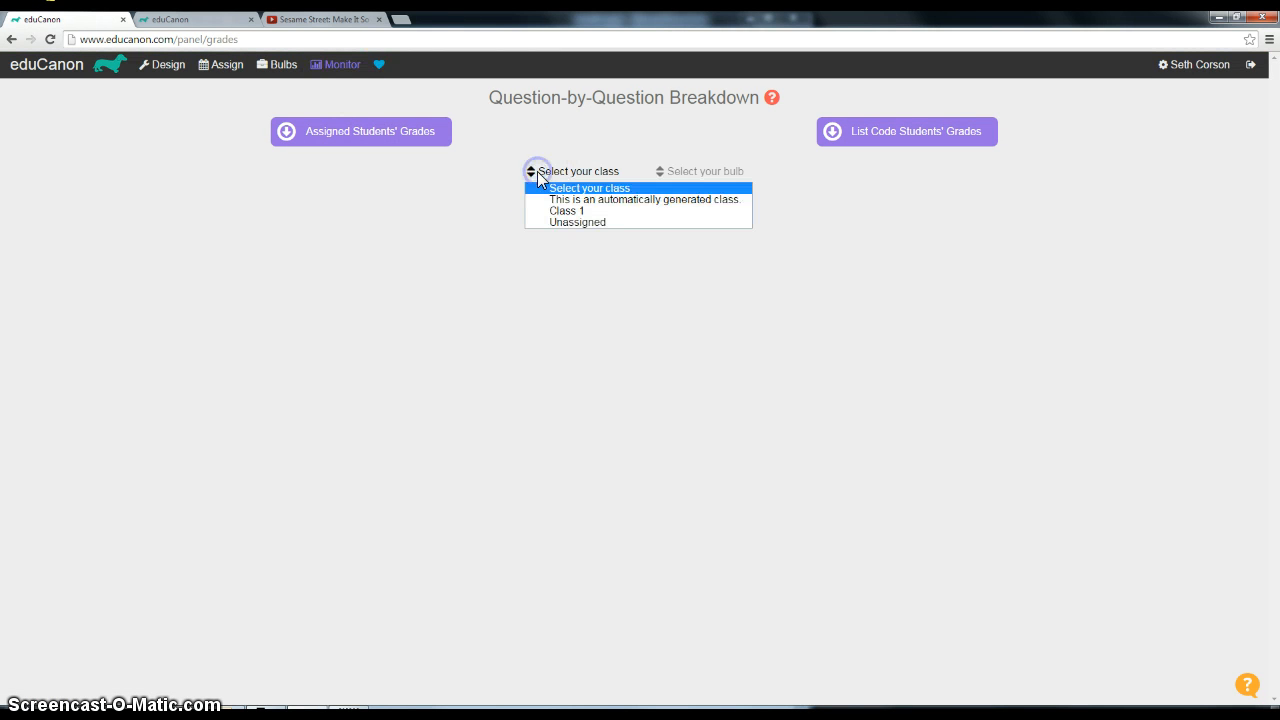
pyautogui.click(584, 222)
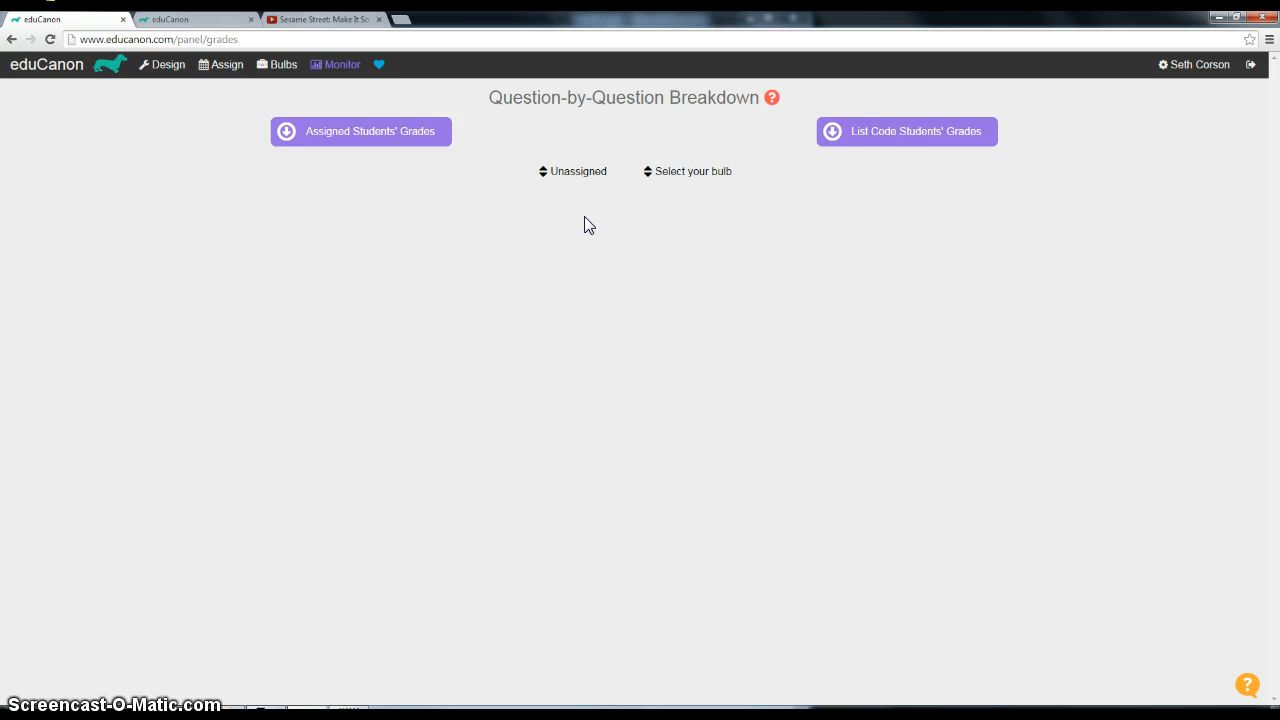
pyautogui.click(684, 176)
pyautogui.click(718, 224)
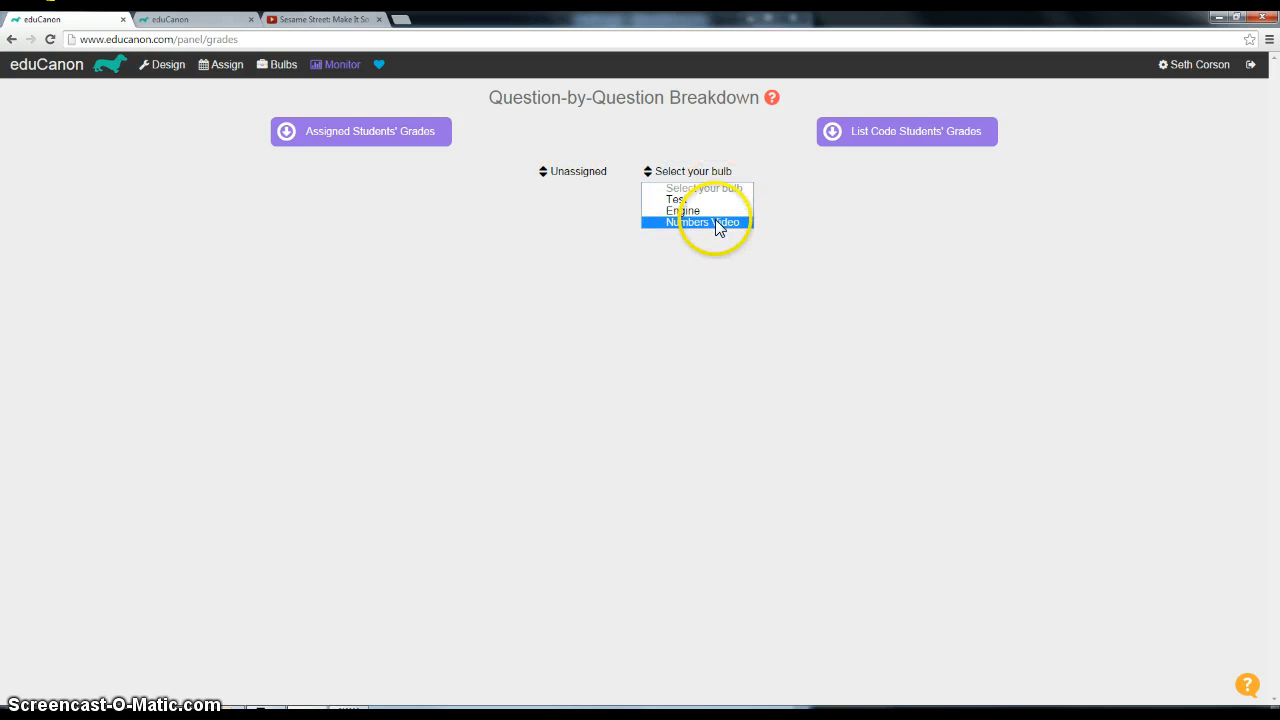
pyautogui.click(715, 222)
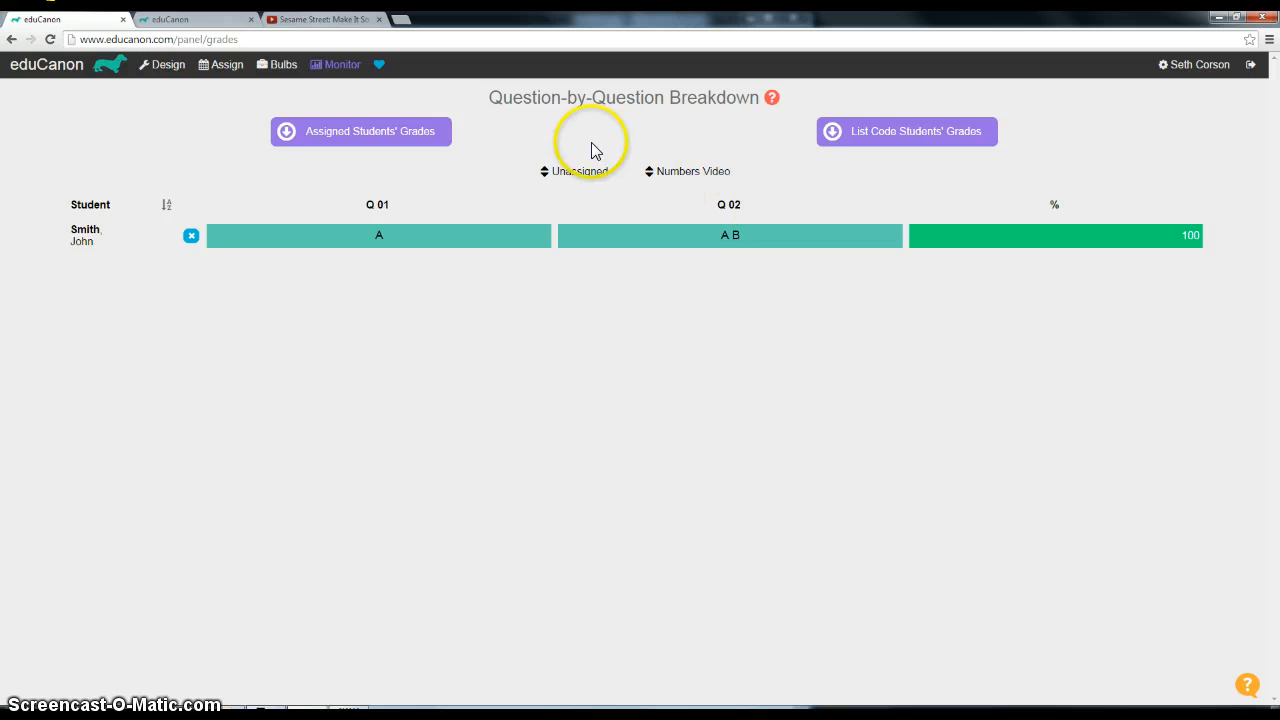